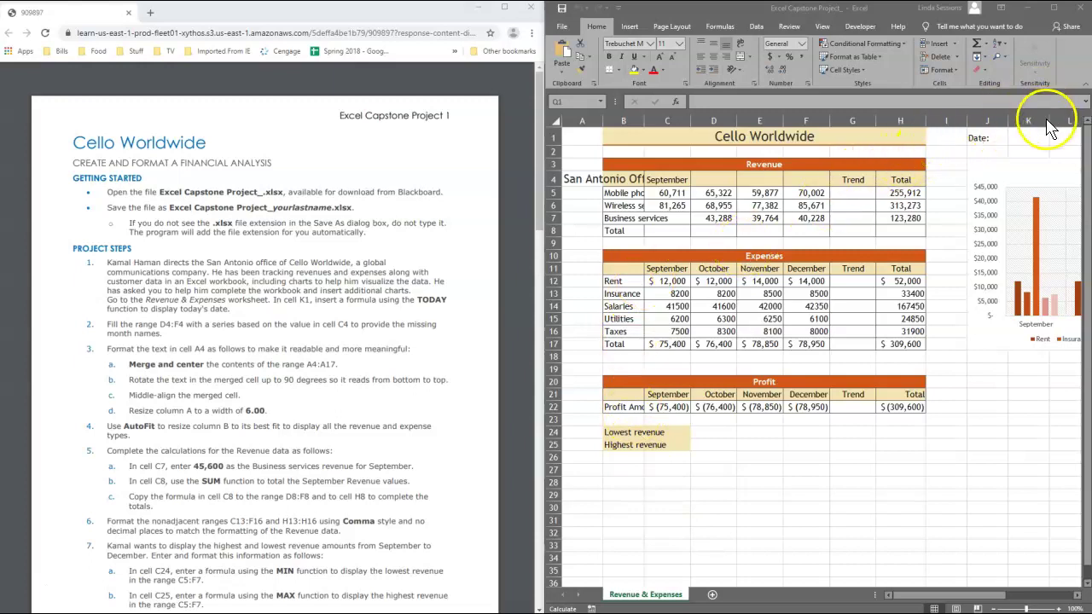
# Insert the TODAY function in cell K1 to show the current date.
pyautogui.click(1027, 138)
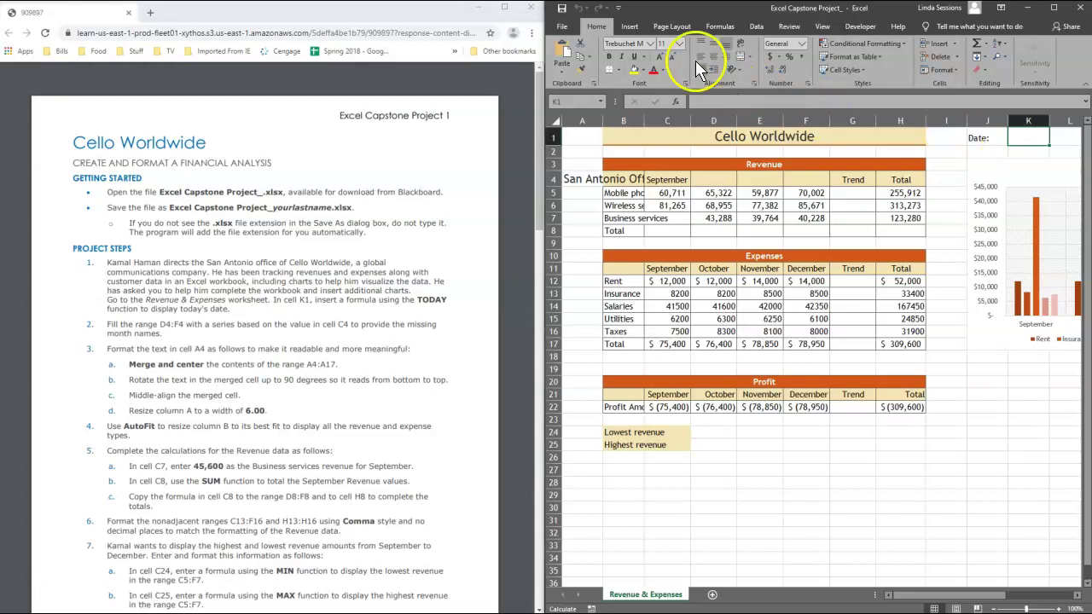
pyautogui.click(717, 27)
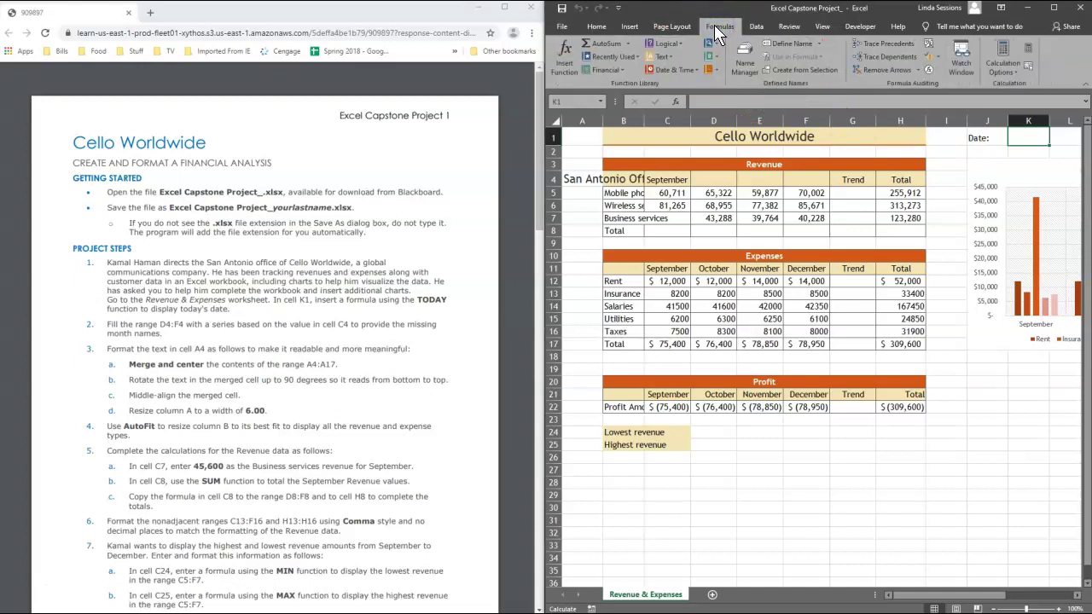
pyautogui.click(691, 70)
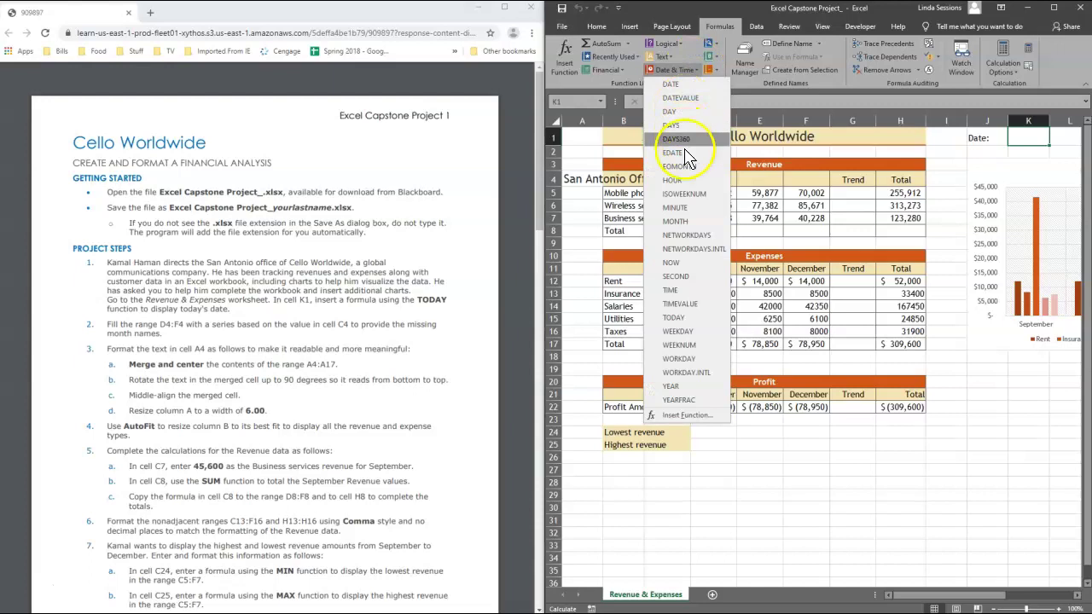
pyautogui.click(675, 319)
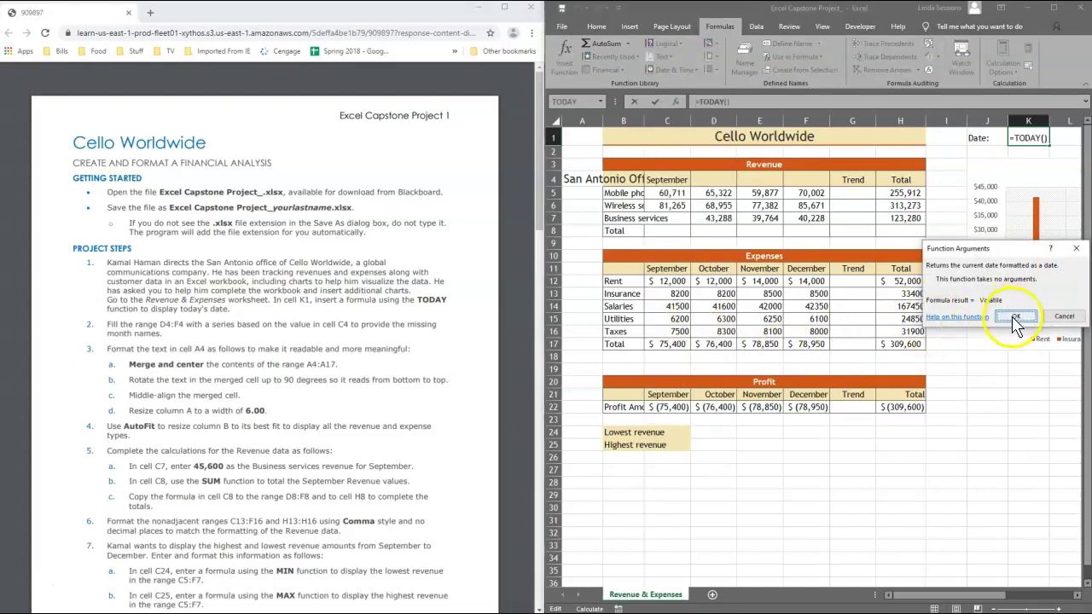
pyautogui.click(1008, 319)
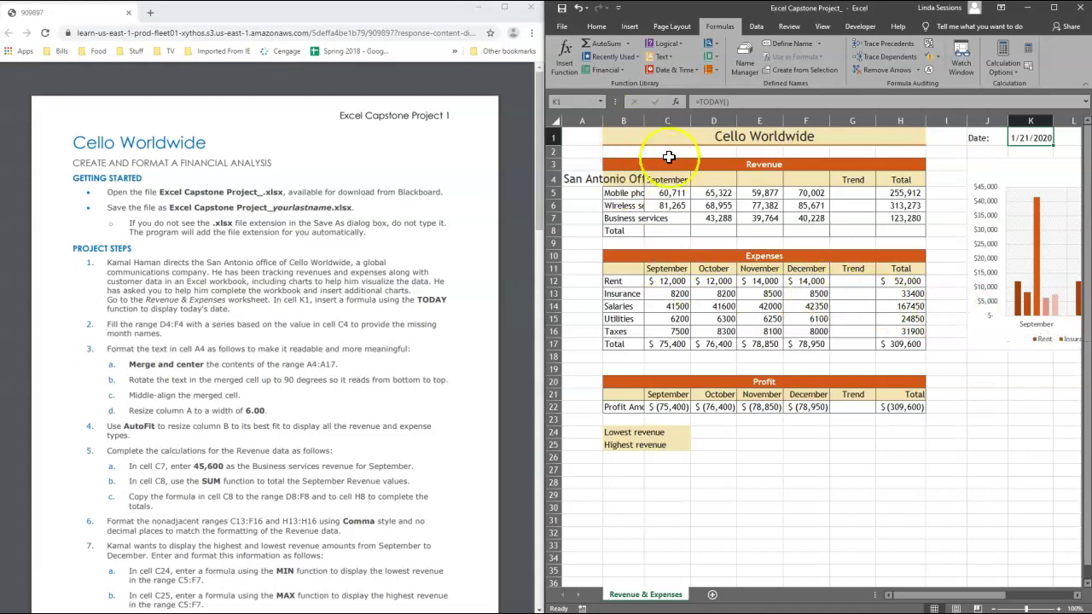
# Fill the Revenue header range D4:F4 with a month series based on September in C4.
pyautogui.click(698, 178)
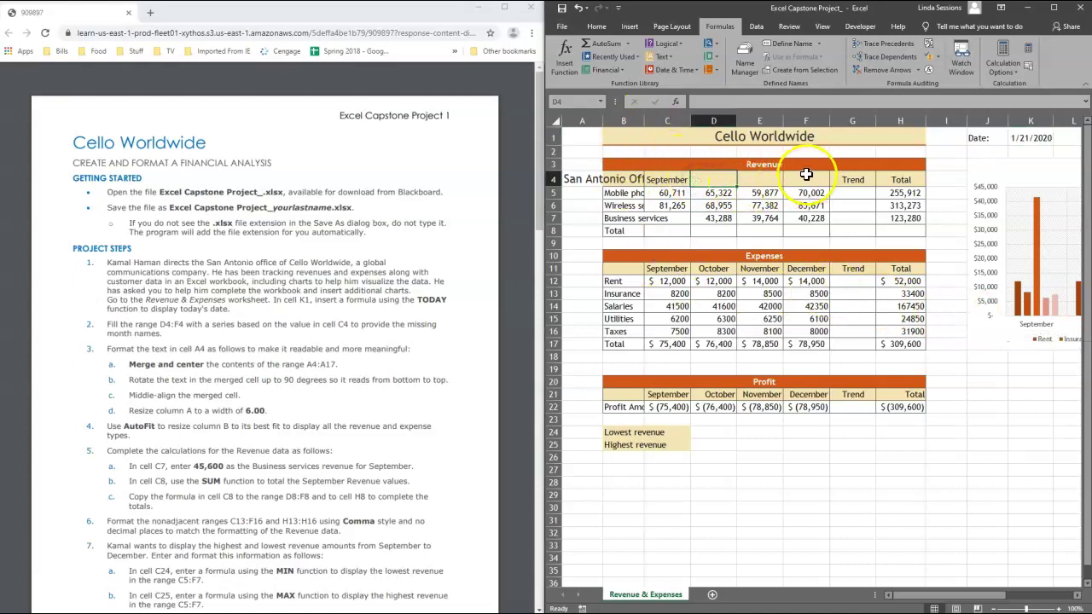
pyautogui.click(669, 179)
pyautogui.moveTo(692, 187); pyautogui.dragTo(692, 187)
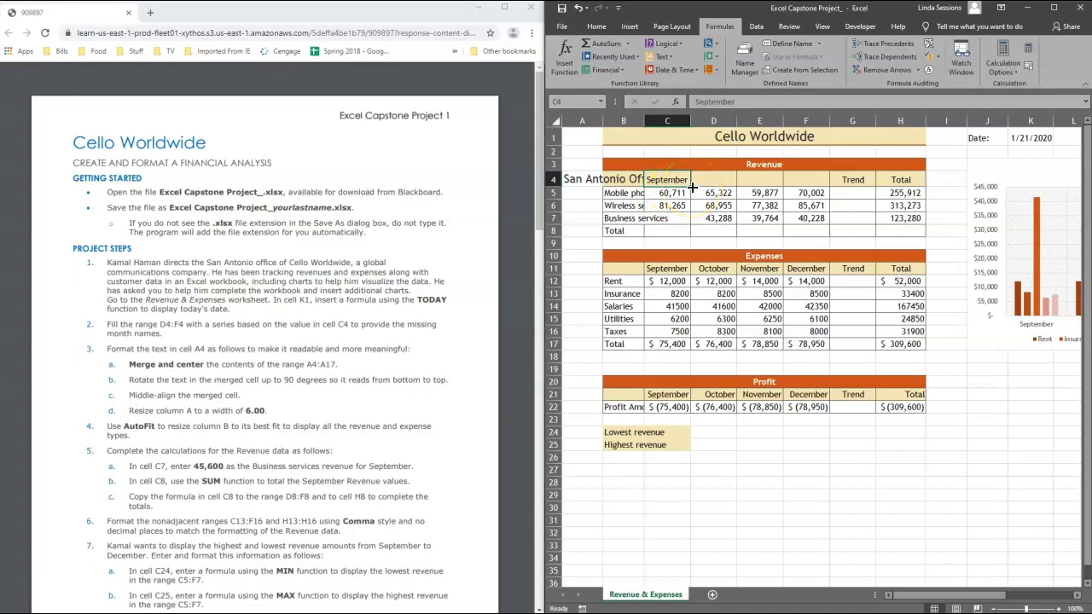
pyautogui.click(692, 187)
pyautogui.moveTo(692, 187); pyautogui.dragTo(811, 184)
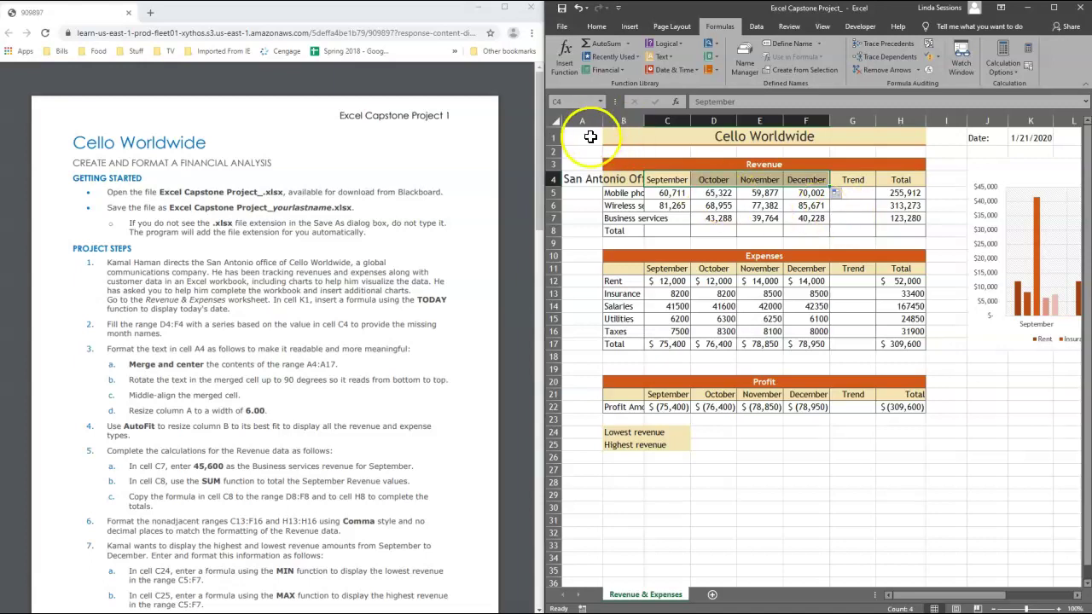
# Merge and center the range A4:A17 containing the San Antonio Office label.
pyautogui.click(575, 178)
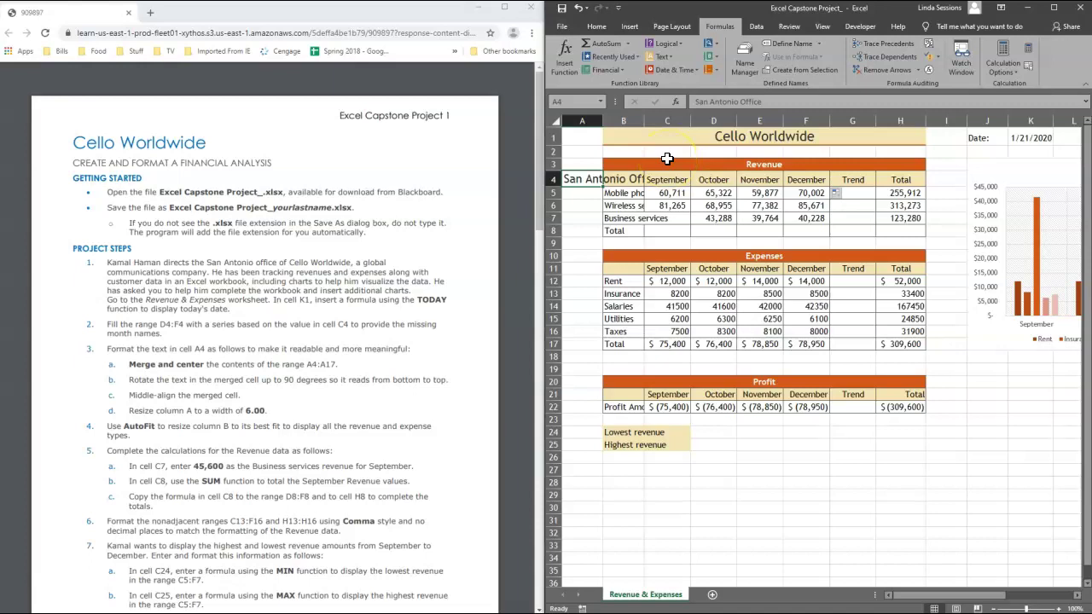
pyautogui.click(582, 179)
pyautogui.moveTo(582, 179); pyautogui.dragTo(556, 344)
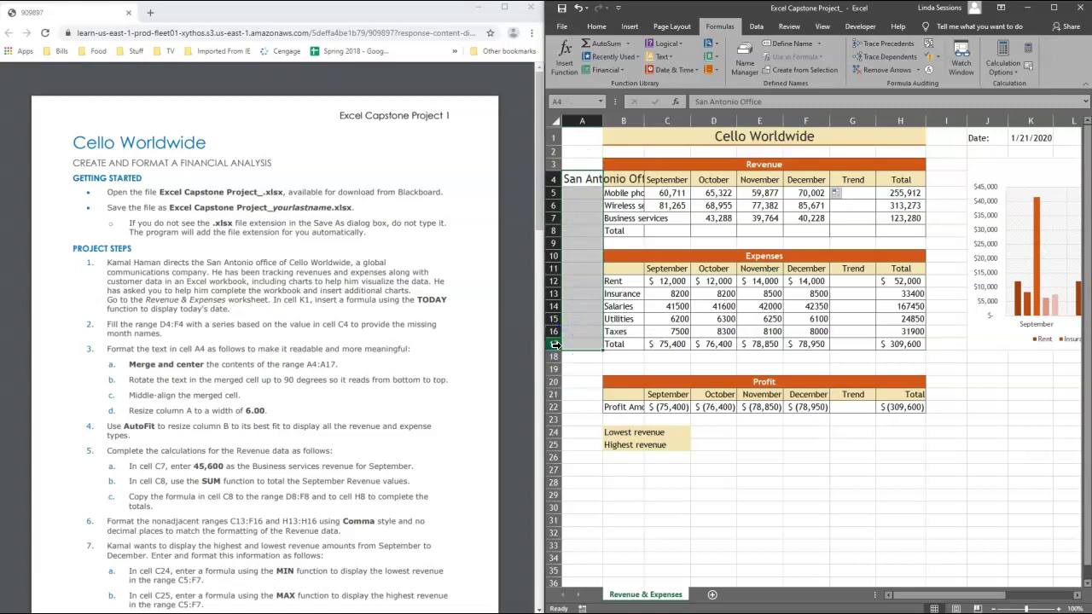
pyautogui.click(597, 26)
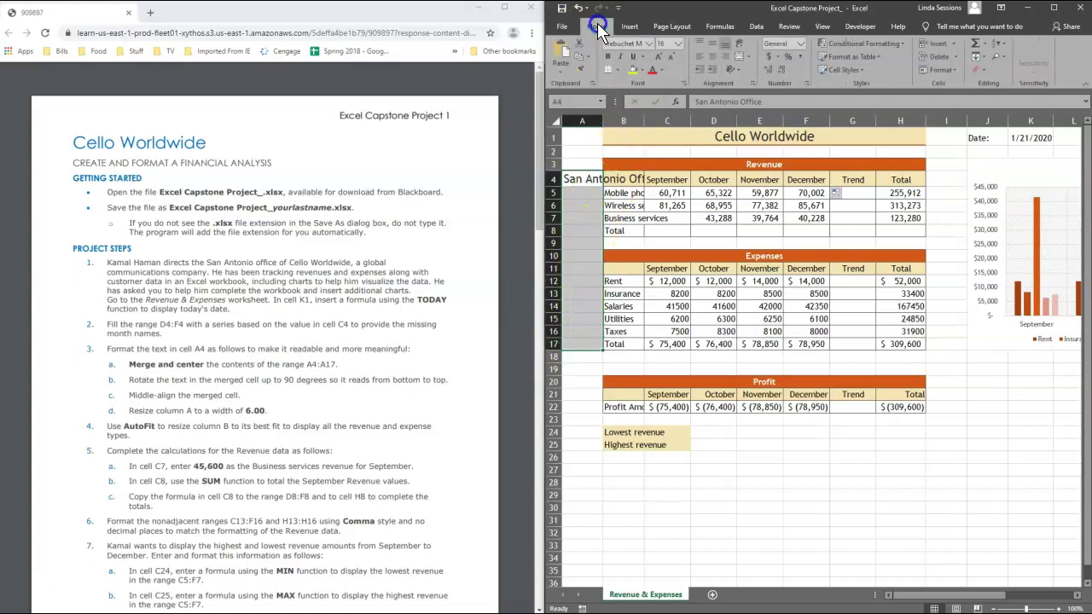
pyautogui.click(740, 55)
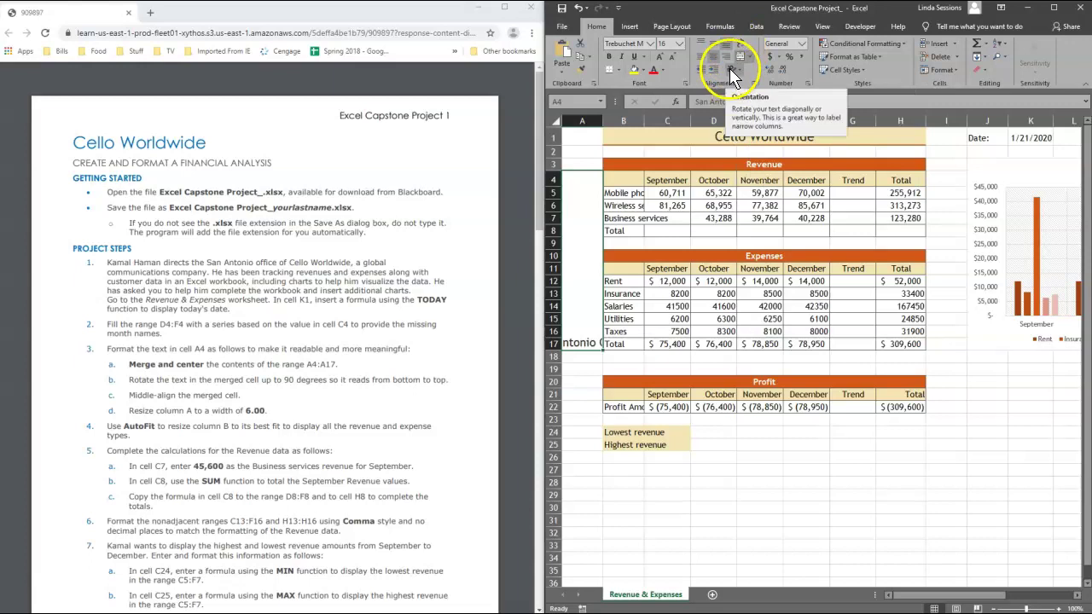
# Rotate the text in merged cell A4:A17 up to 90 degrees and middle-align it.
pyautogui.click(730, 69)
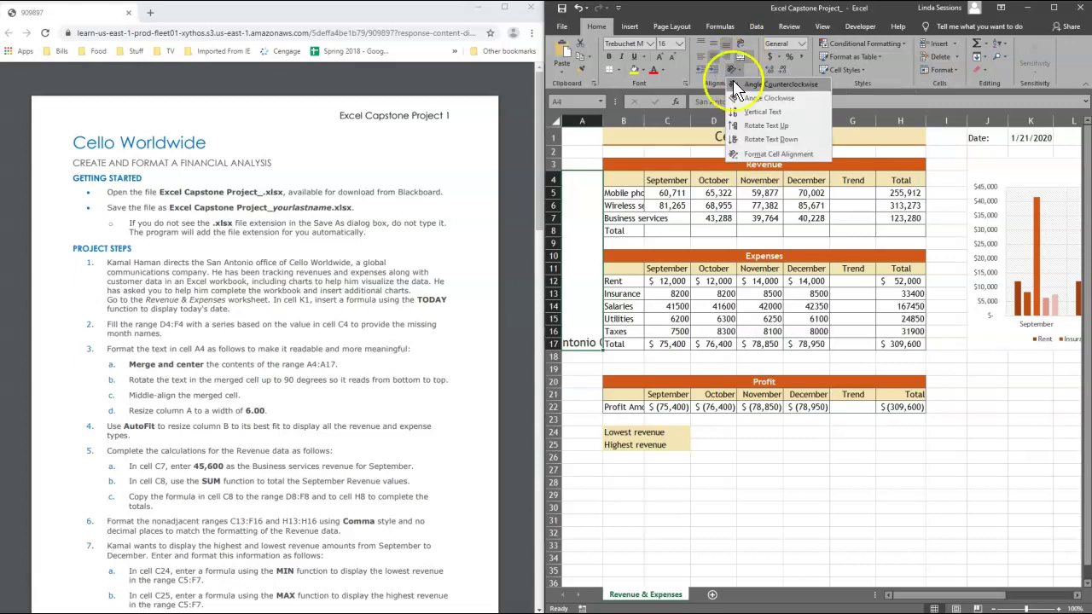
pyautogui.click(749, 156)
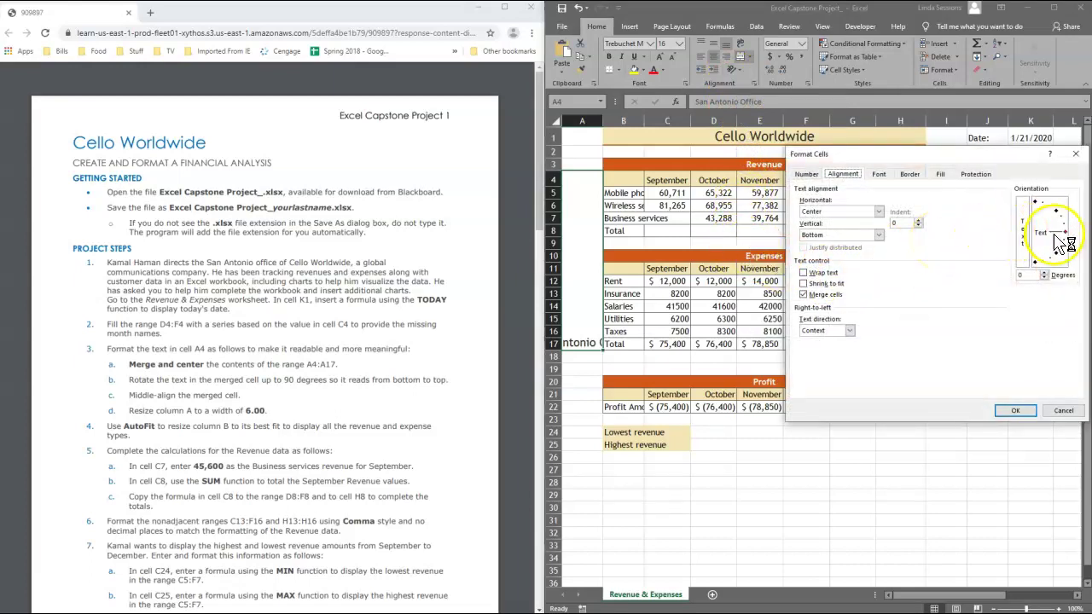
pyautogui.moveTo(1069, 239); pyautogui.dragTo(1040, 212)
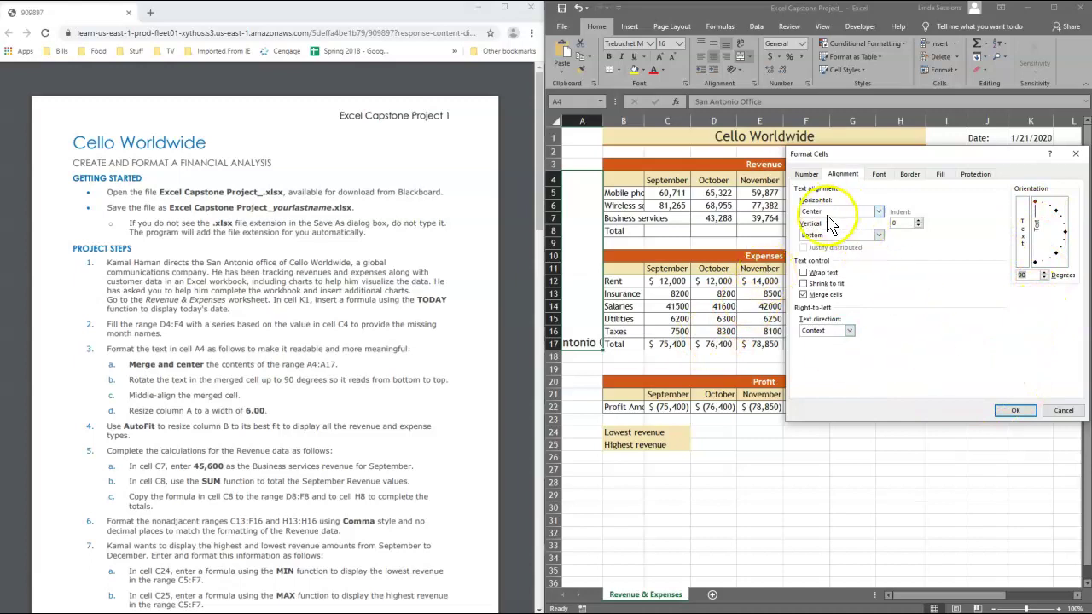
pyautogui.click(879, 211)
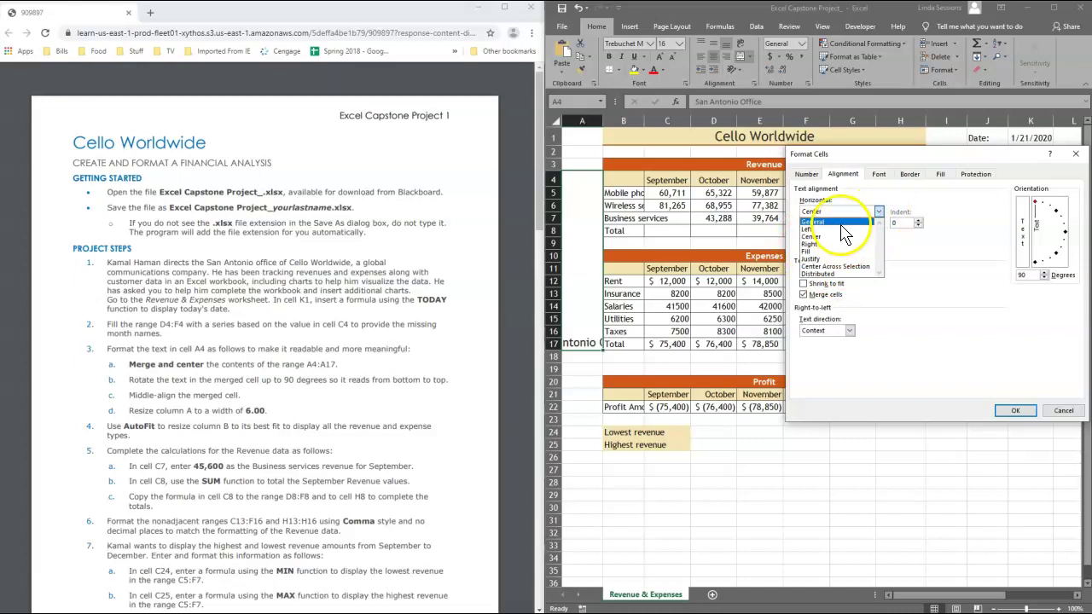
pyautogui.click(879, 211)
pyautogui.click(878, 235)
pyautogui.click(844, 267)
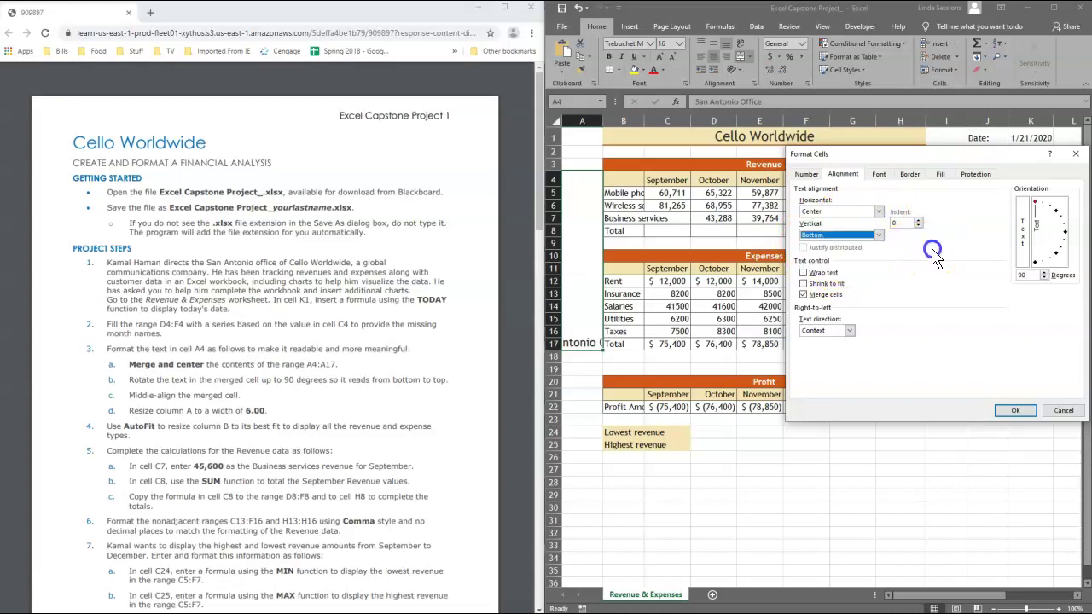
pyautogui.click(1016, 410)
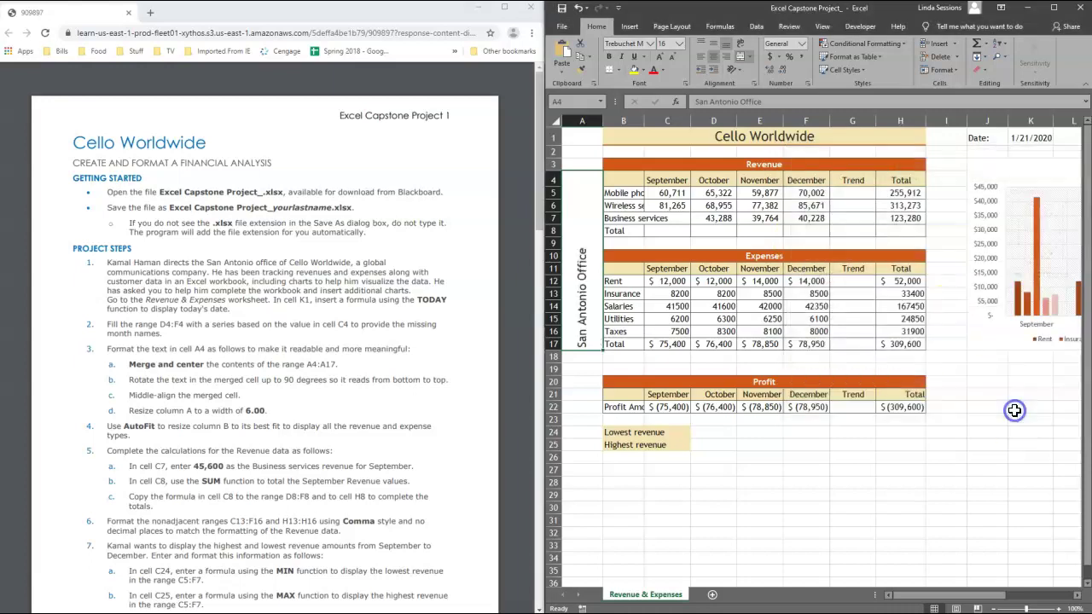
pyautogui.click(711, 41)
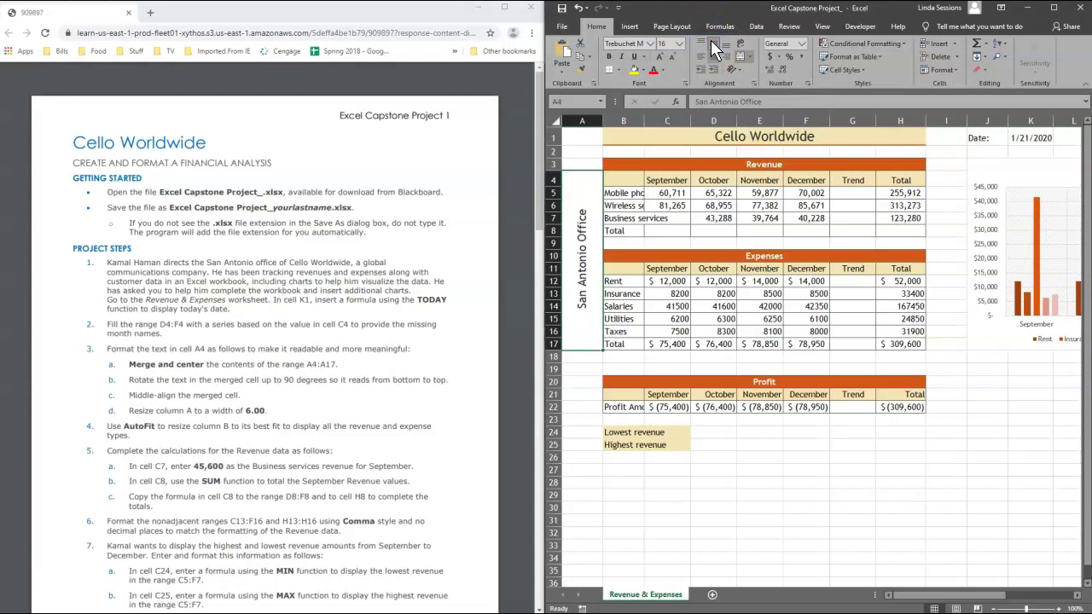
# Narrow column A to a width of 6.00 and AutoFit column B to its contents.
pyautogui.moveTo(601, 122); pyautogui.dragTo(592, 130)
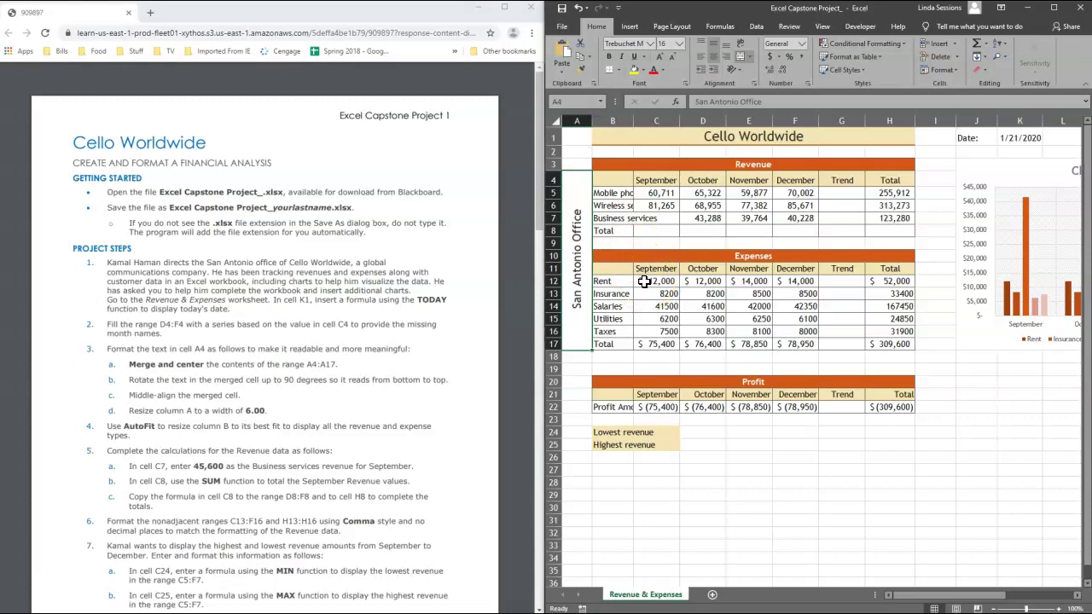
pyautogui.click(618, 119)
pyautogui.doubleClick(633, 120)
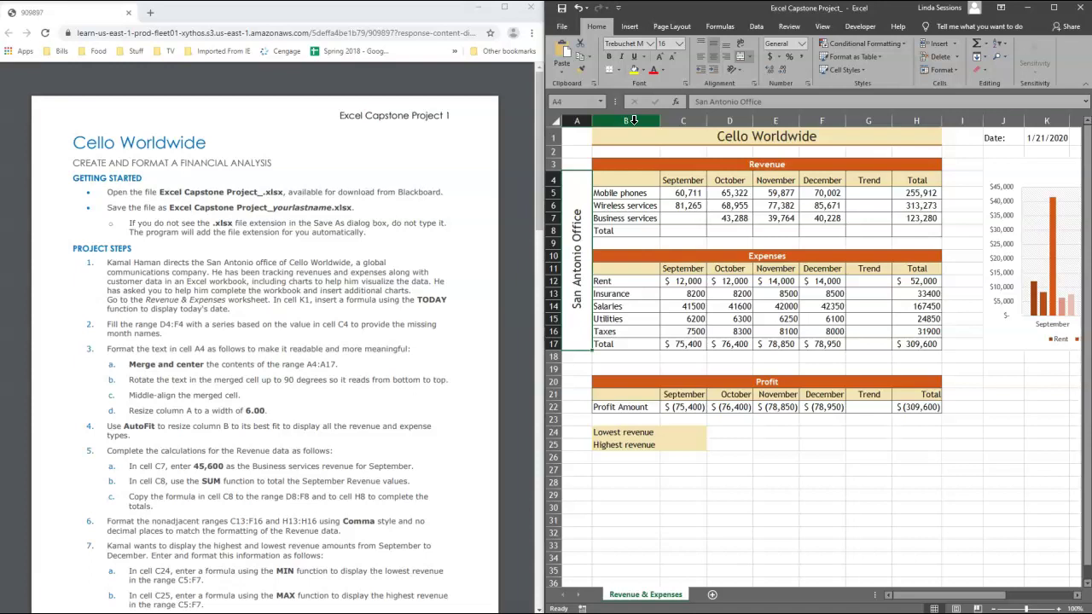
# Enter 45,600 in cell C7 as the September Business services revenue.
pyautogui.click(675, 230)
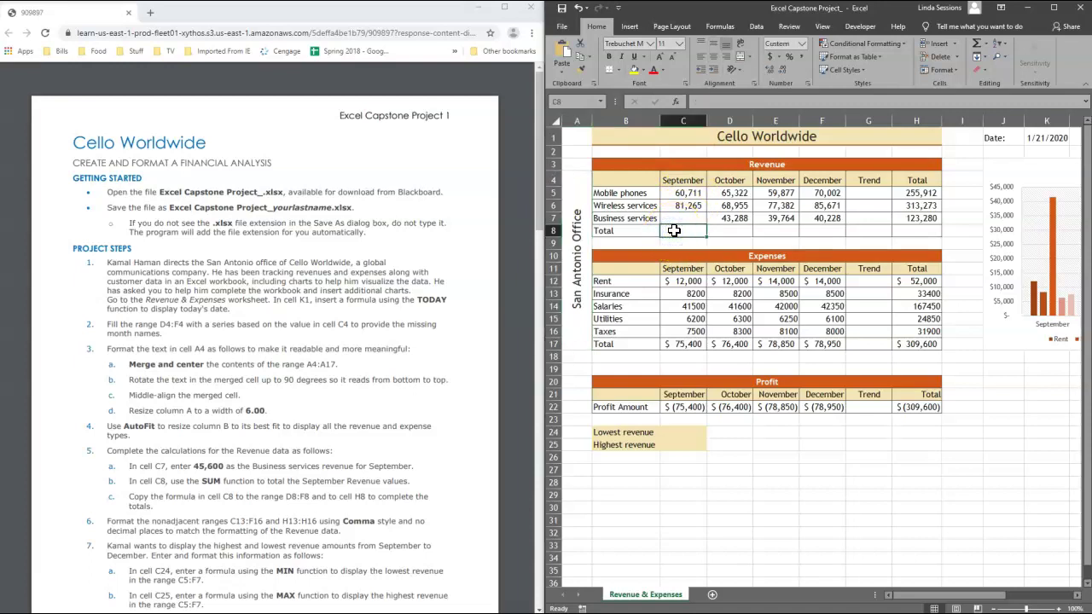
pyautogui.click(679, 217)
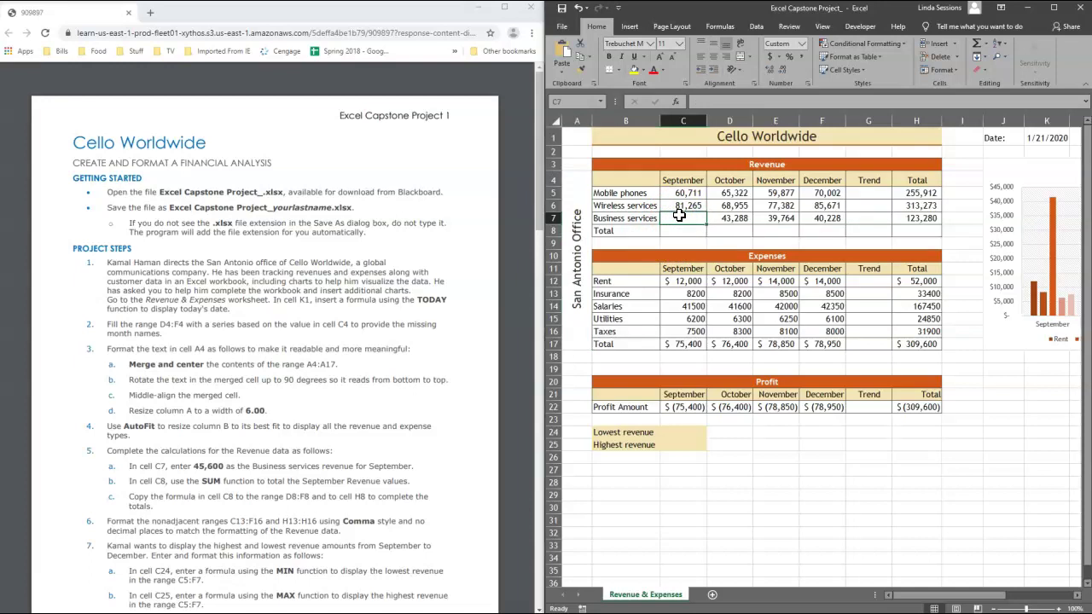
pyautogui.write('45,6')
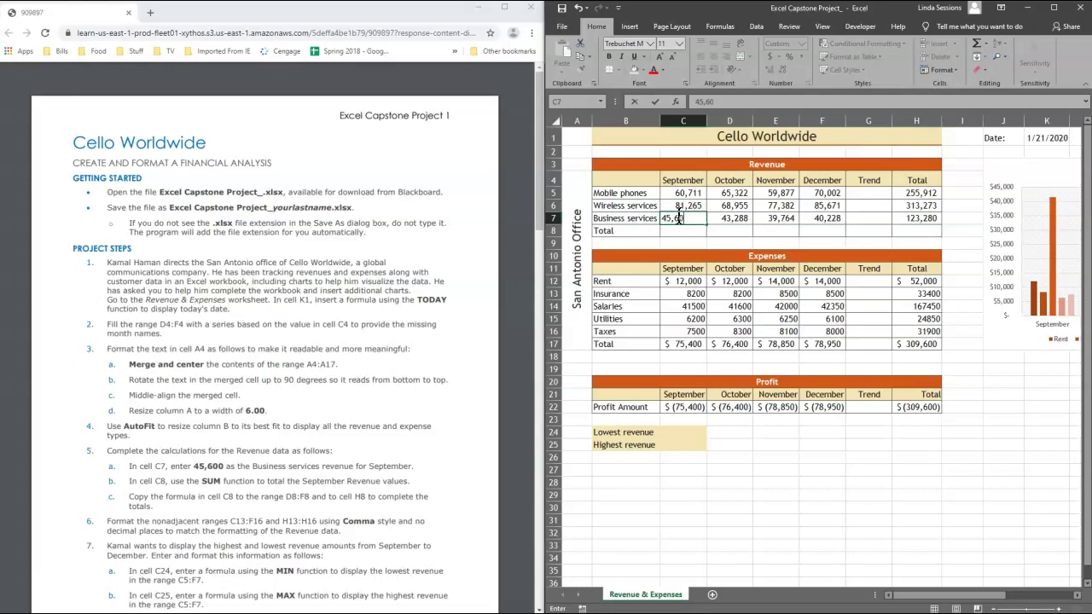
# Total the September revenue in C8 with =SUM(C5:C7) and copy the formula across D8:F8.
pyautogui.click(684, 231)
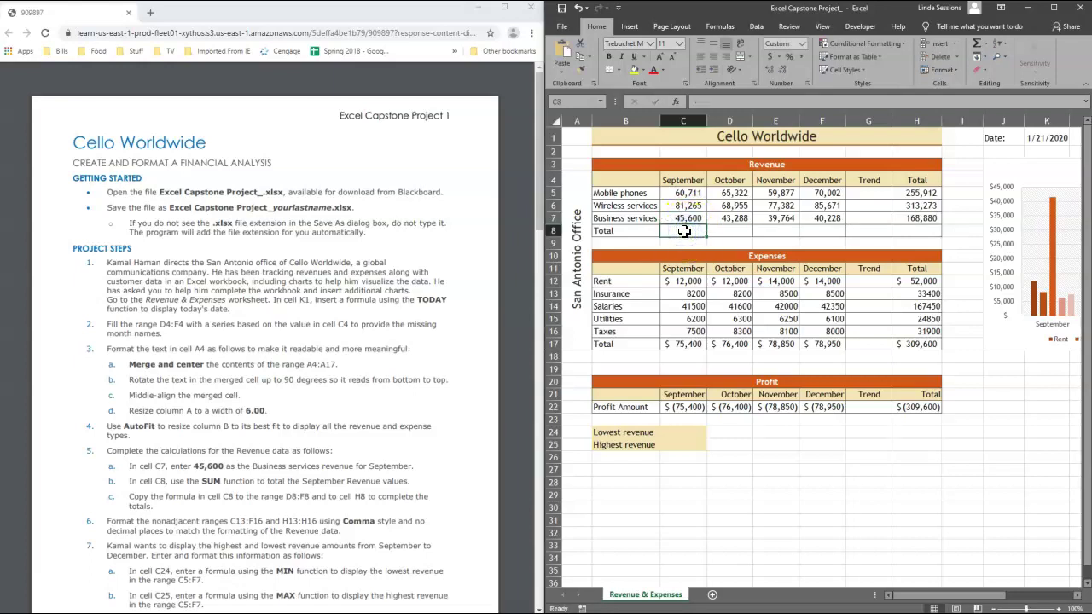
pyautogui.click(987, 45)
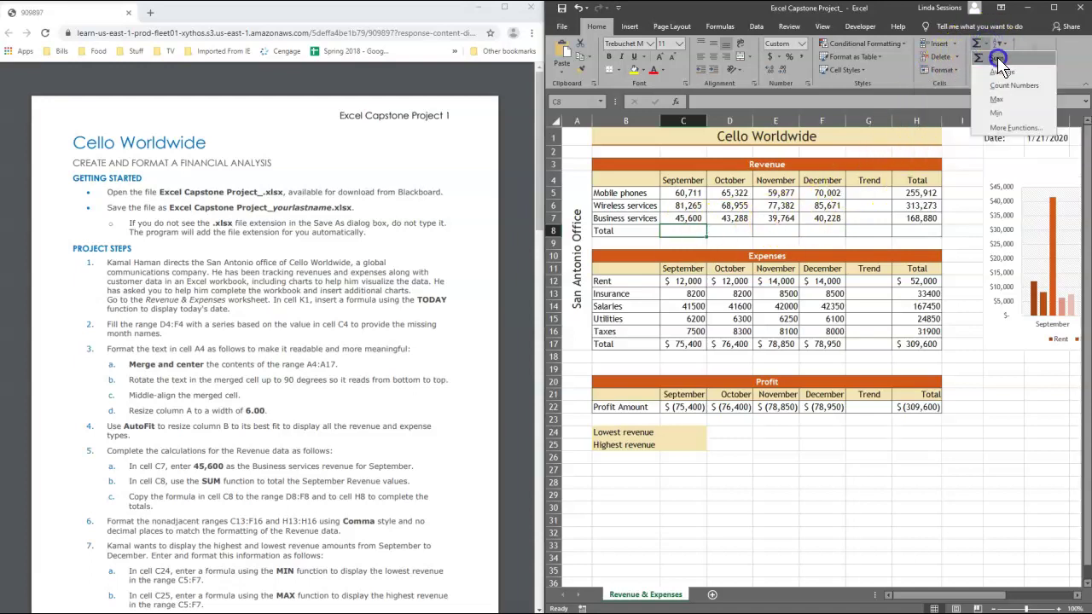
pyautogui.click(997, 57)
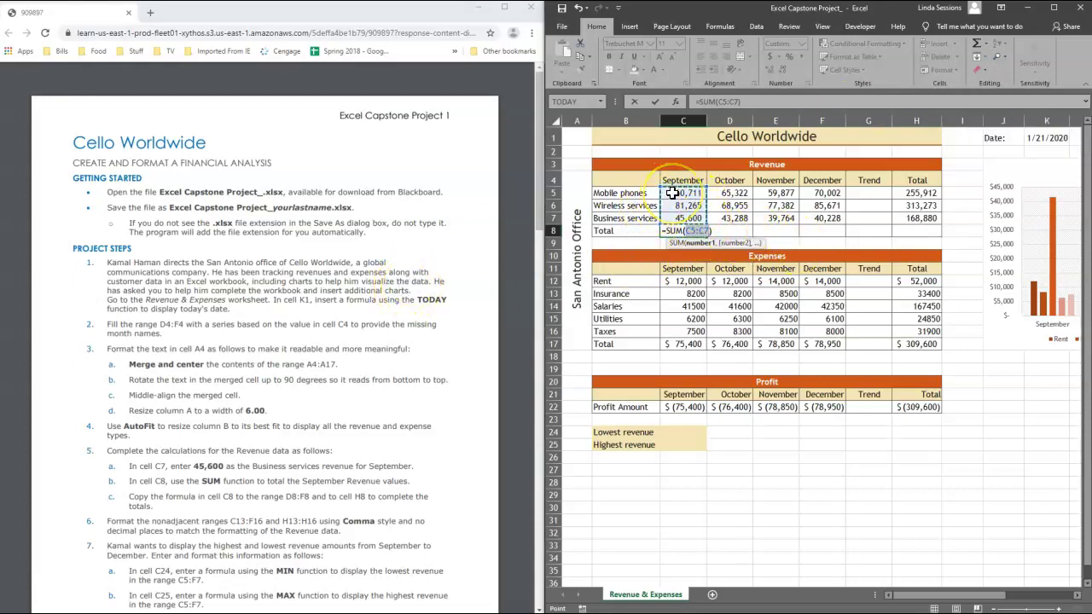
pyautogui.press('Return')
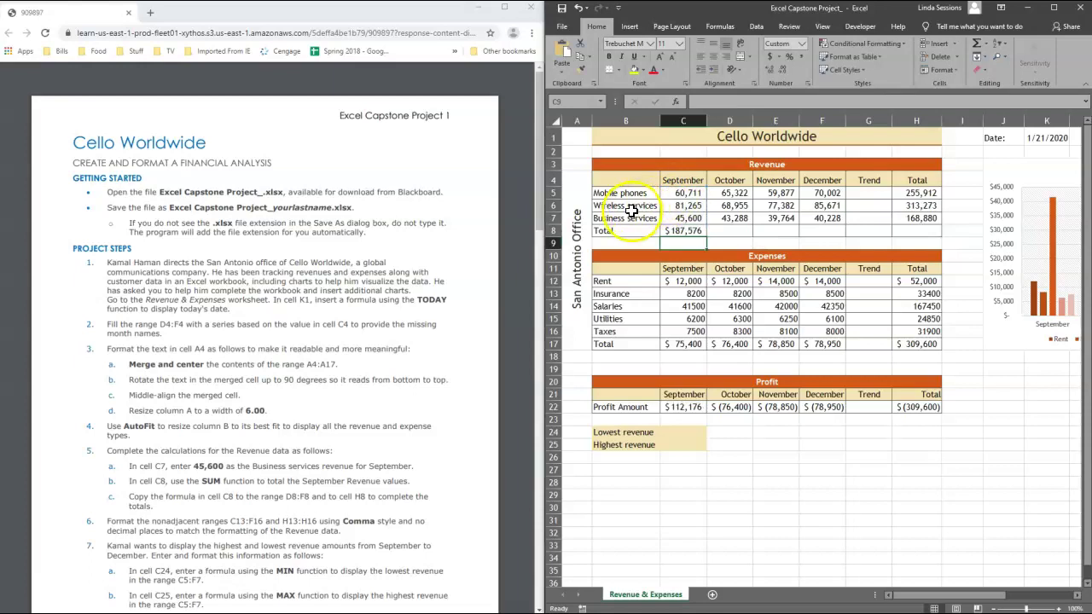
pyautogui.click(689, 231)
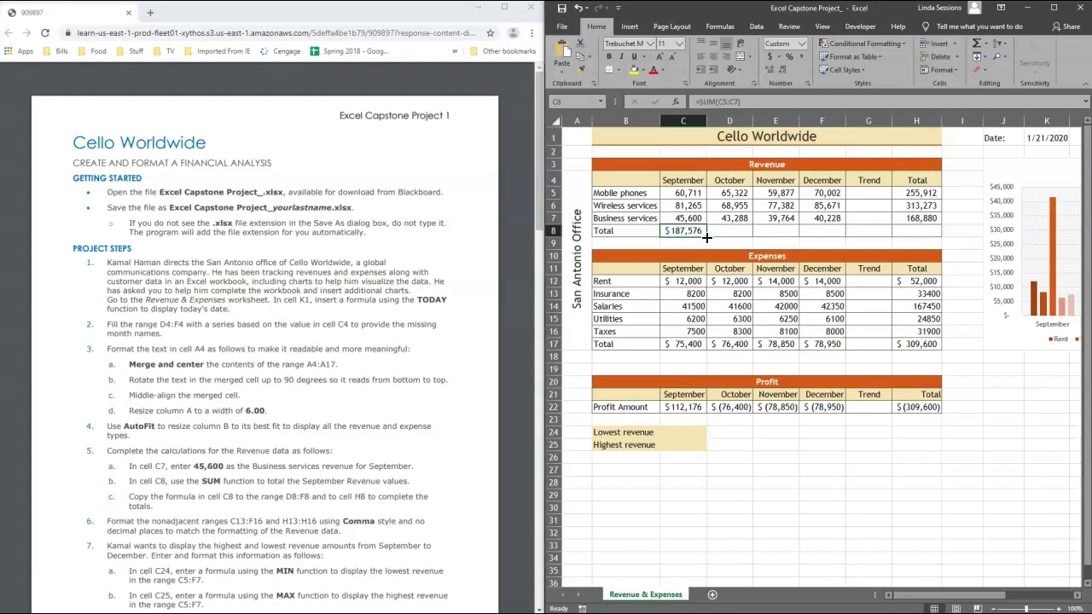
pyautogui.moveTo(706, 237); pyautogui.dragTo(825, 237)
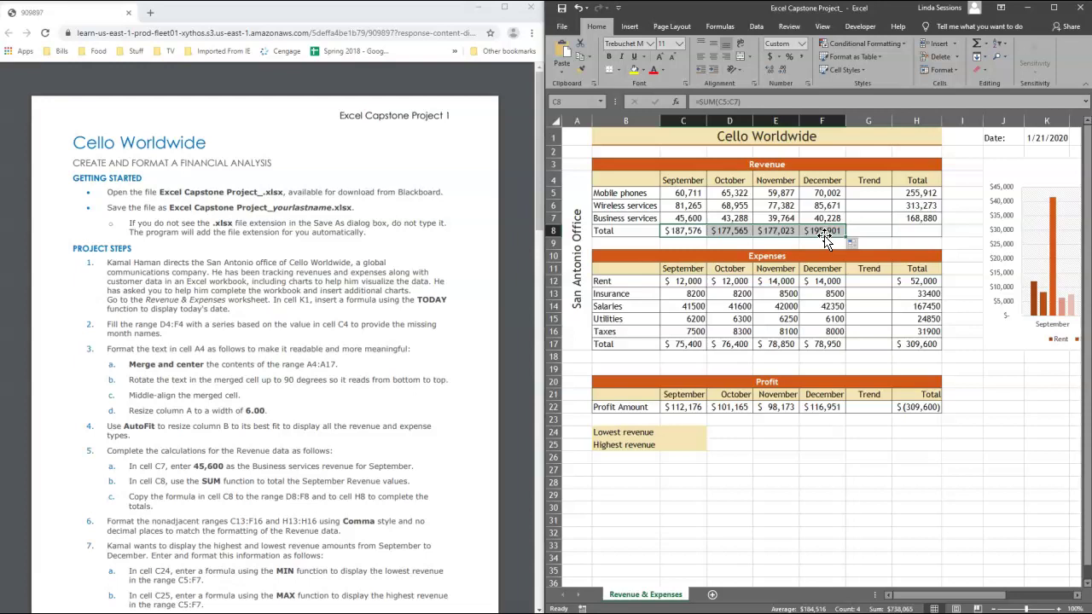
# Total the Revenue section's Total column in H8 with =SUM(H5:H7).
pyautogui.click(909, 231)
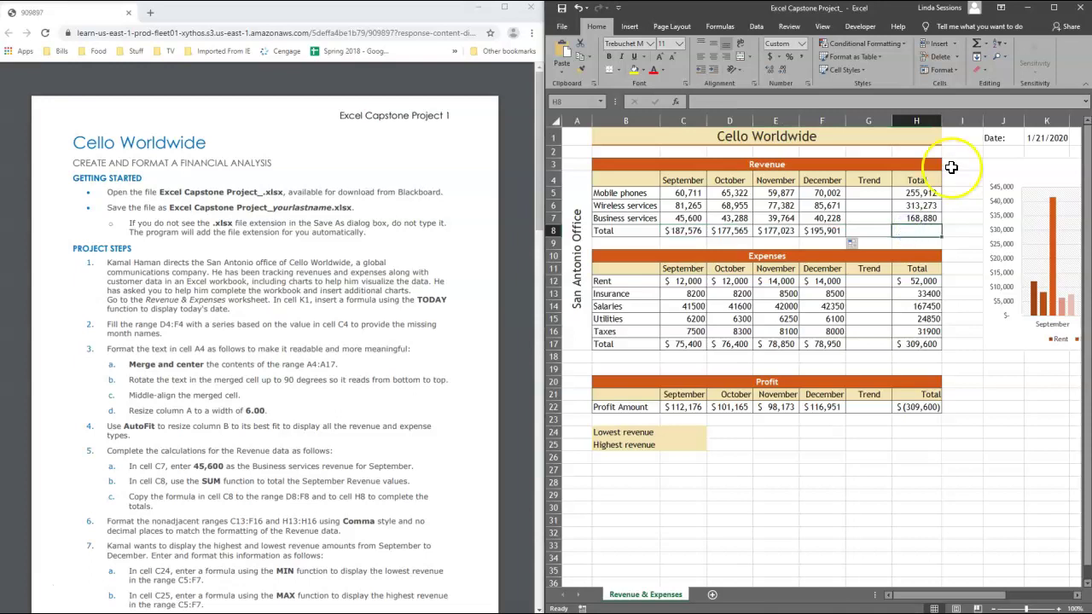
pyautogui.click(988, 44)
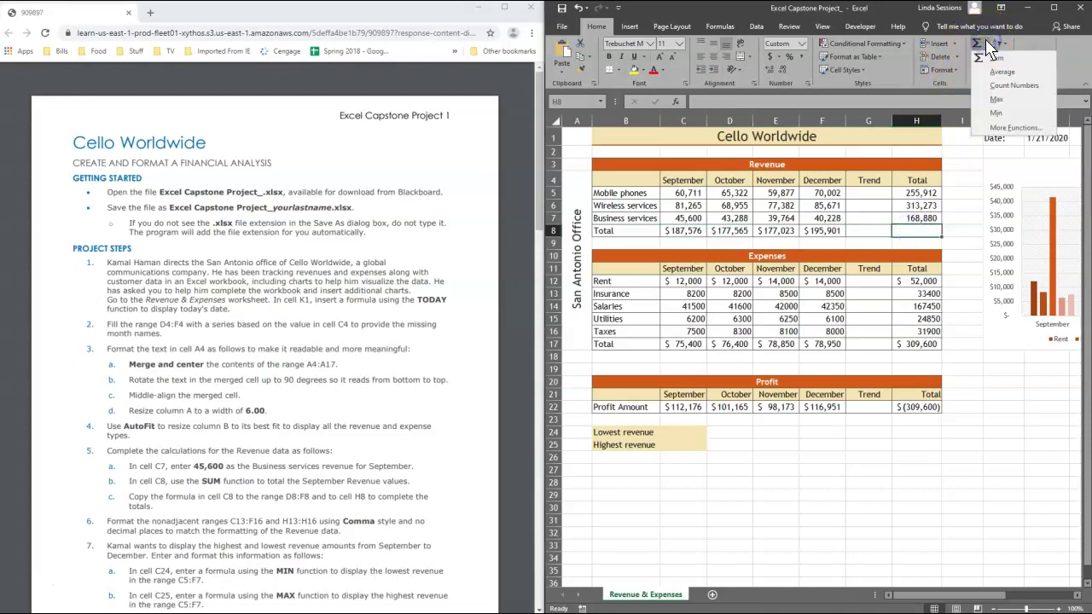
pyautogui.click(991, 58)
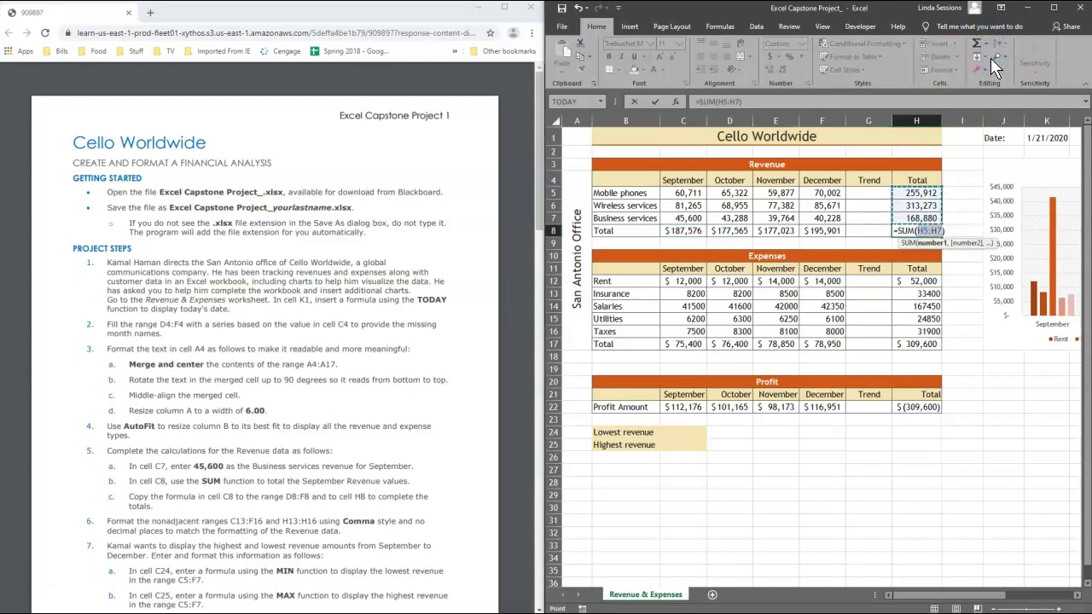
pyautogui.press('Return')
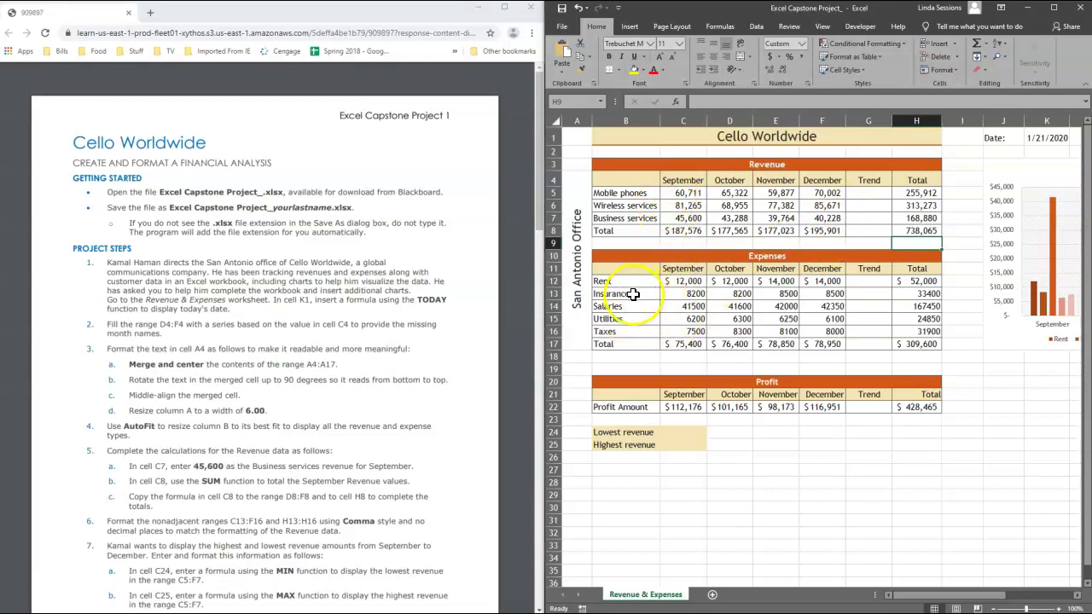
# Apply Comma style to the nonadjacent ranges C13:F16 and H13:H16 in the Expenses section.
pyautogui.moveTo(678, 293); pyautogui.dragTo(830, 331)
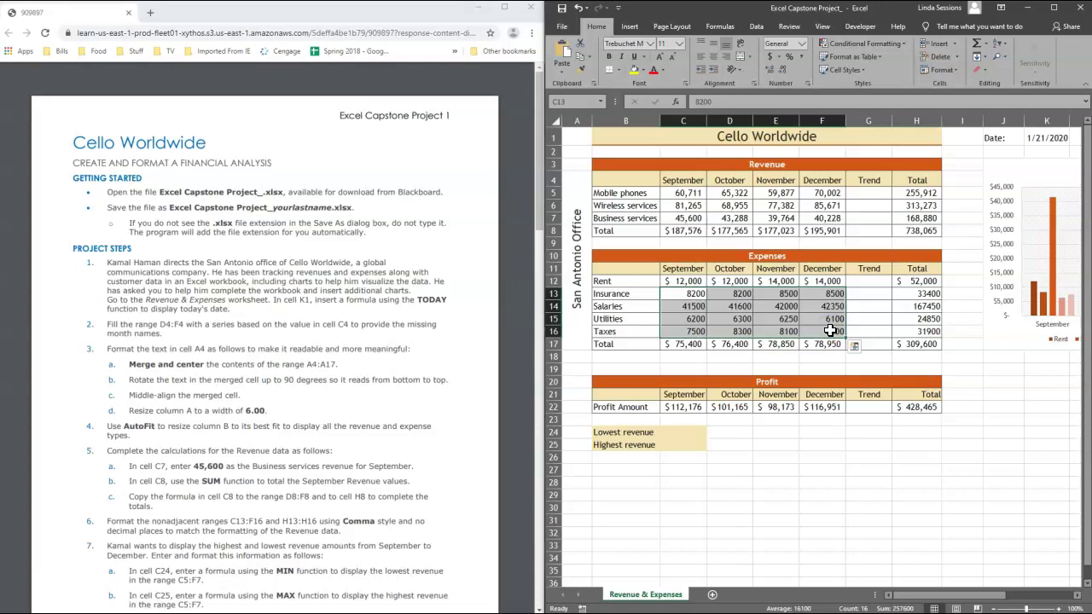
pyautogui.keyDown('ctrl'); pyautogui.click(911, 294); pyautogui.keyUp('ctrl')
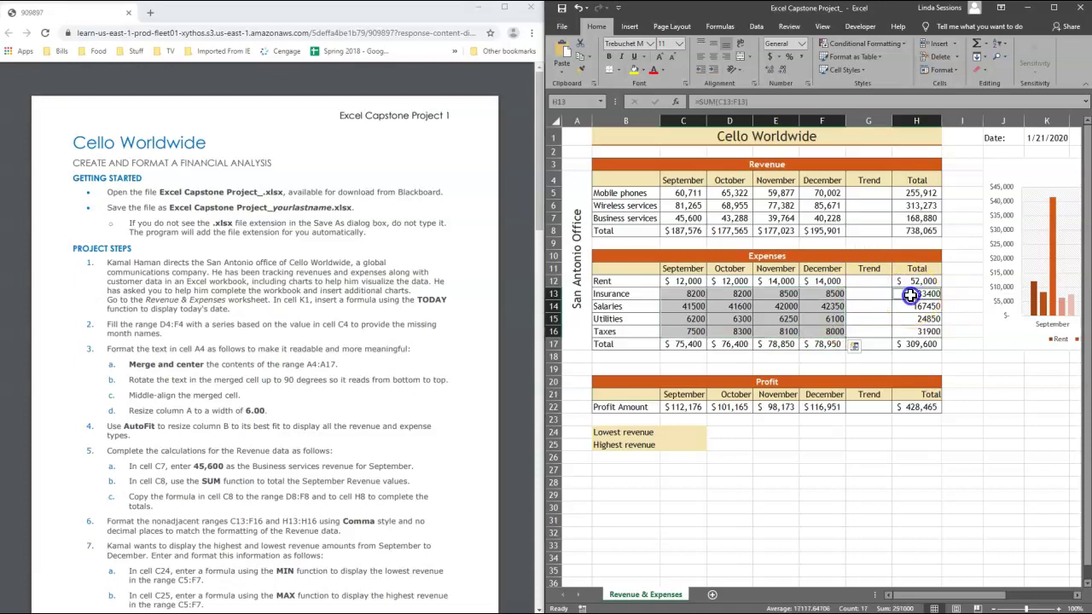
pyautogui.moveTo(911, 295); pyautogui.dragTo(917, 329)
pyautogui.rightClick(911, 323)
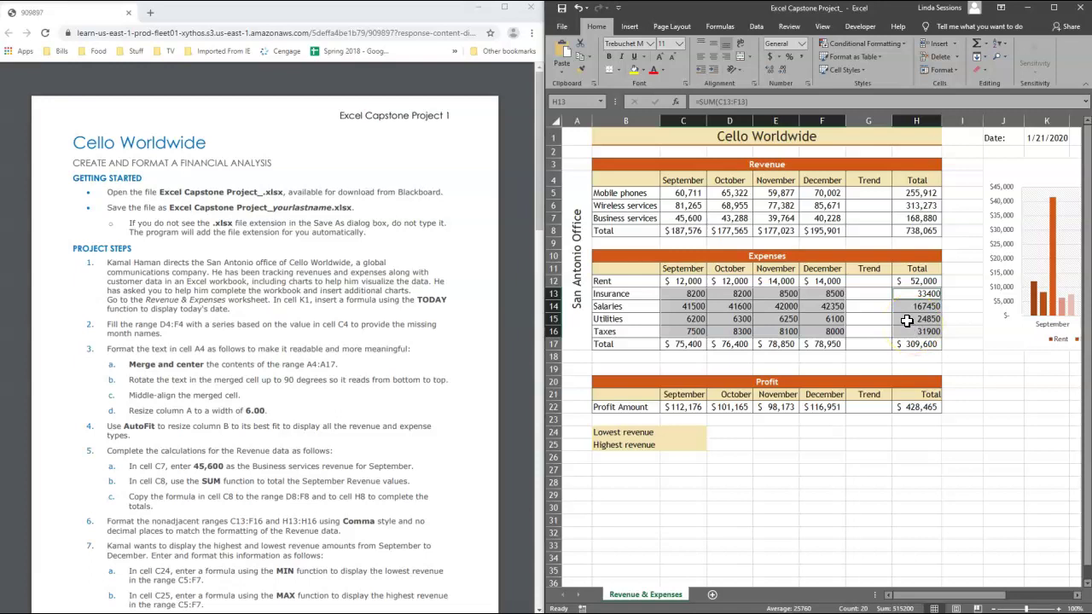
pyautogui.click(800, 57)
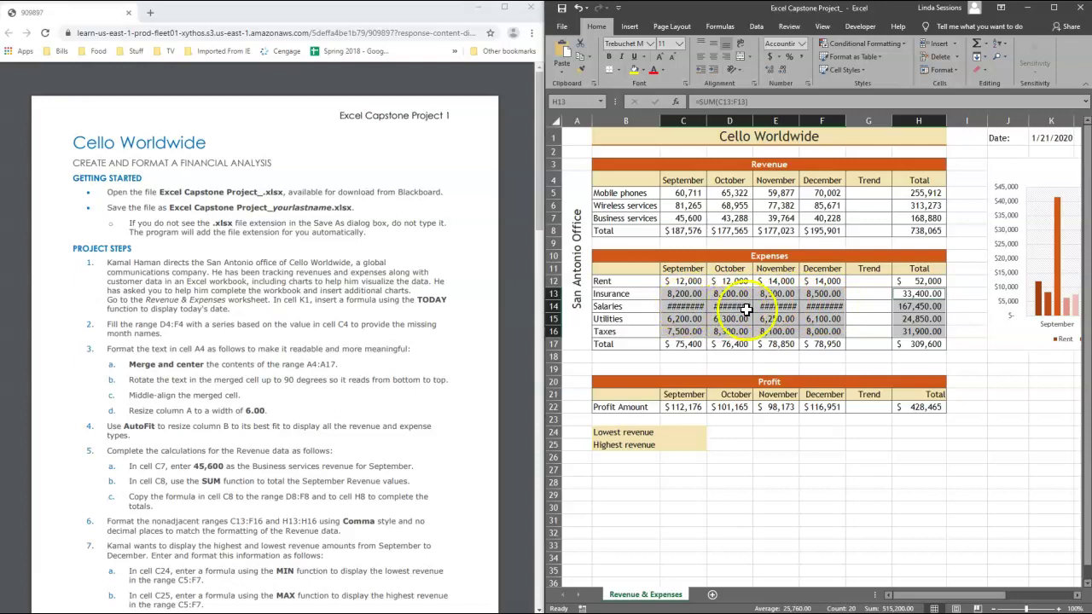
# AutoFit the September through December columns, C to F, to their contents.
pyautogui.doubleClick(706, 120)
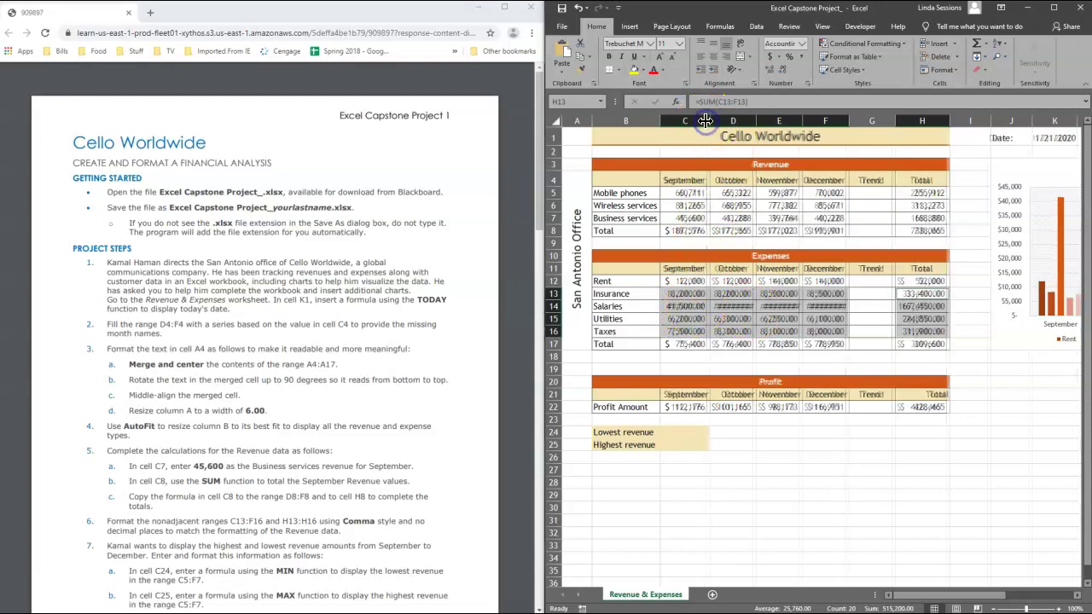
pyautogui.doubleClick(756, 120)
pyautogui.doubleClick(808, 120)
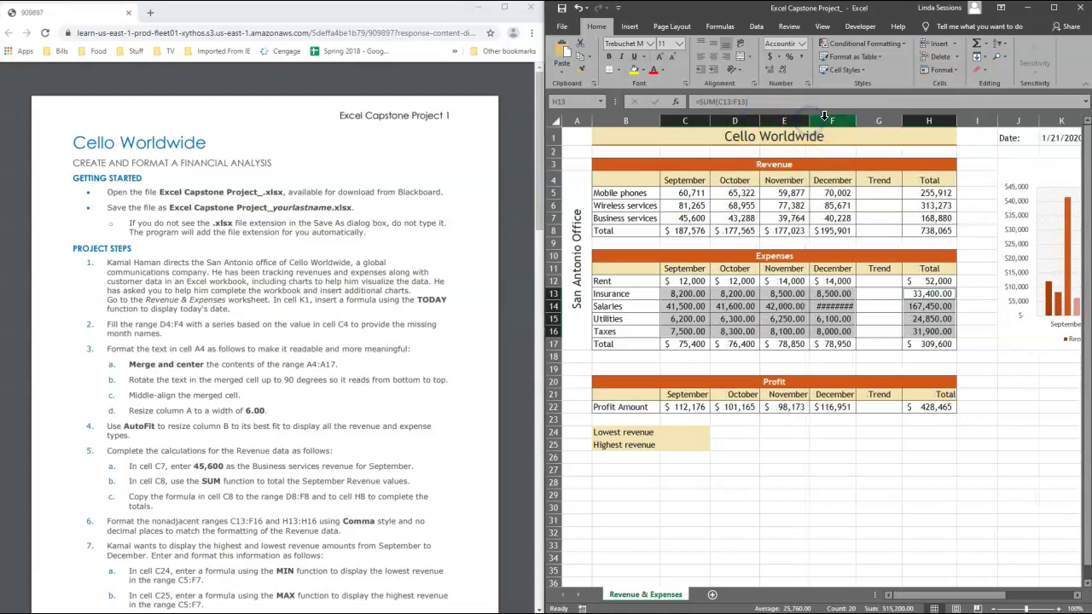
pyautogui.doubleClick(857, 120)
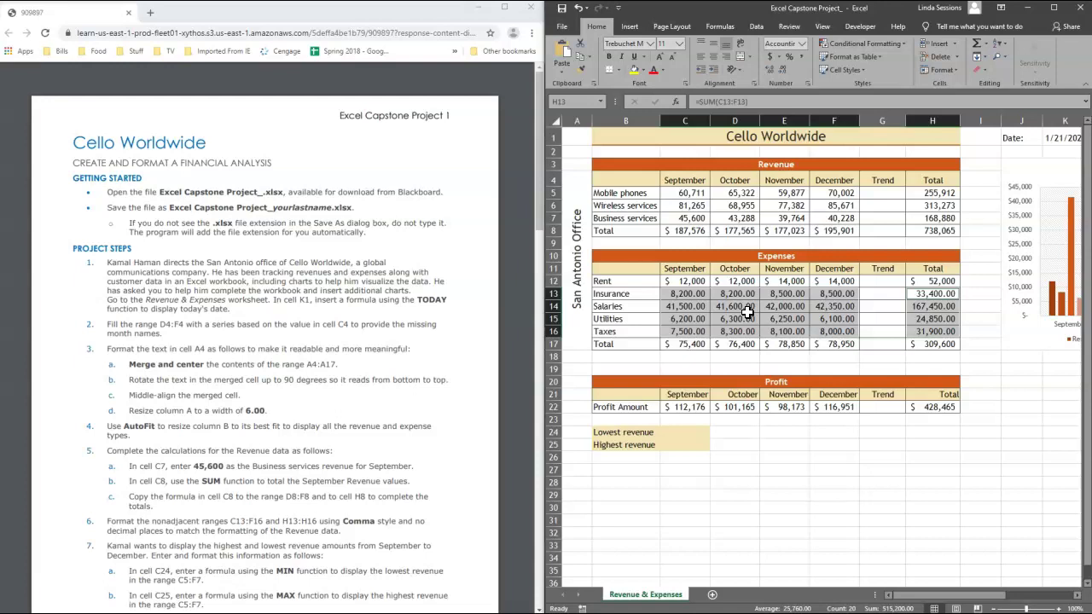
# Find the lowest revenue in cell C24 with =MIN(C5:F7).
pyautogui.scroll(-3, 427, 419)
pyautogui.scroll(-6, 427, 419)
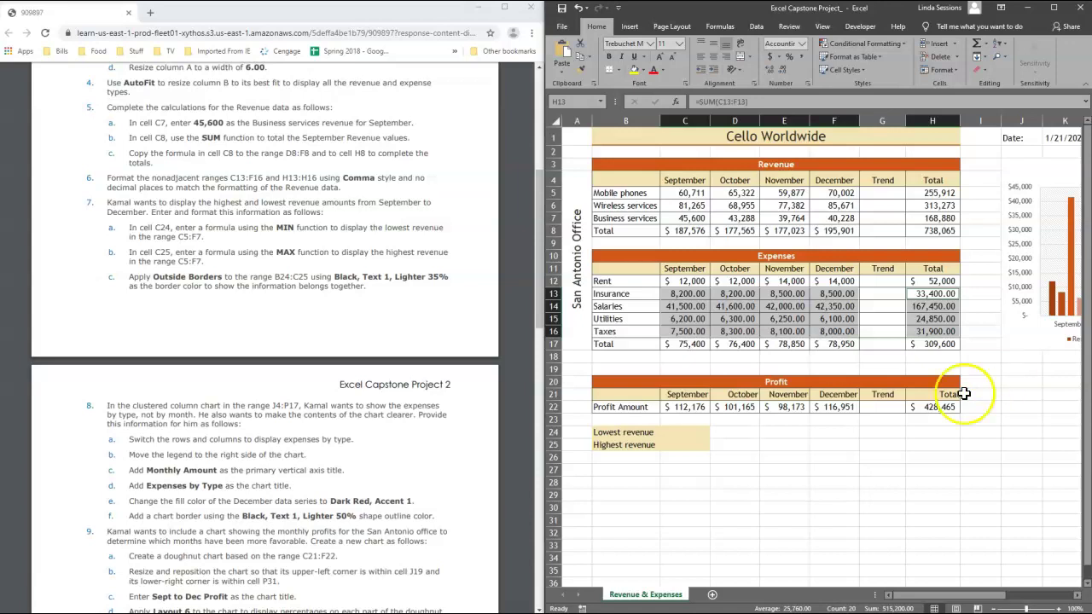
pyautogui.click(679, 432)
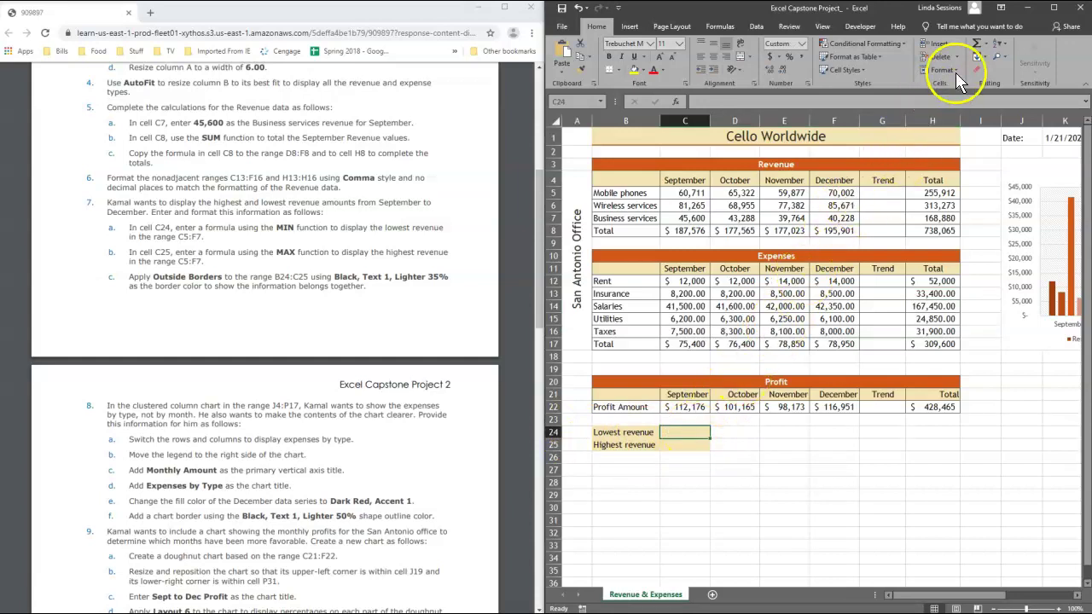
pyautogui.click(988, 44)
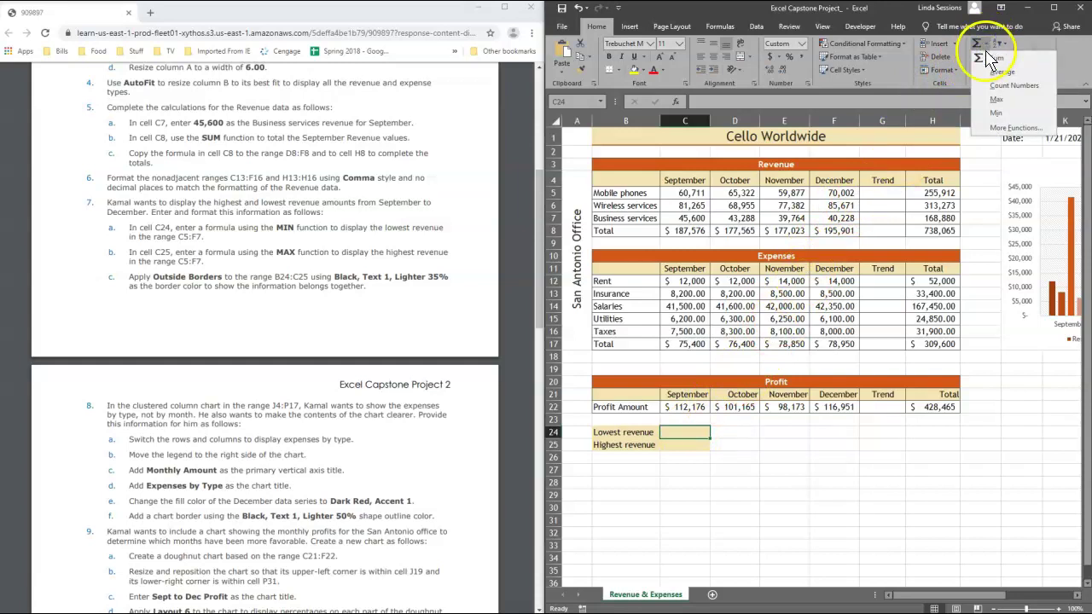
pyautogui.click(997, 113)
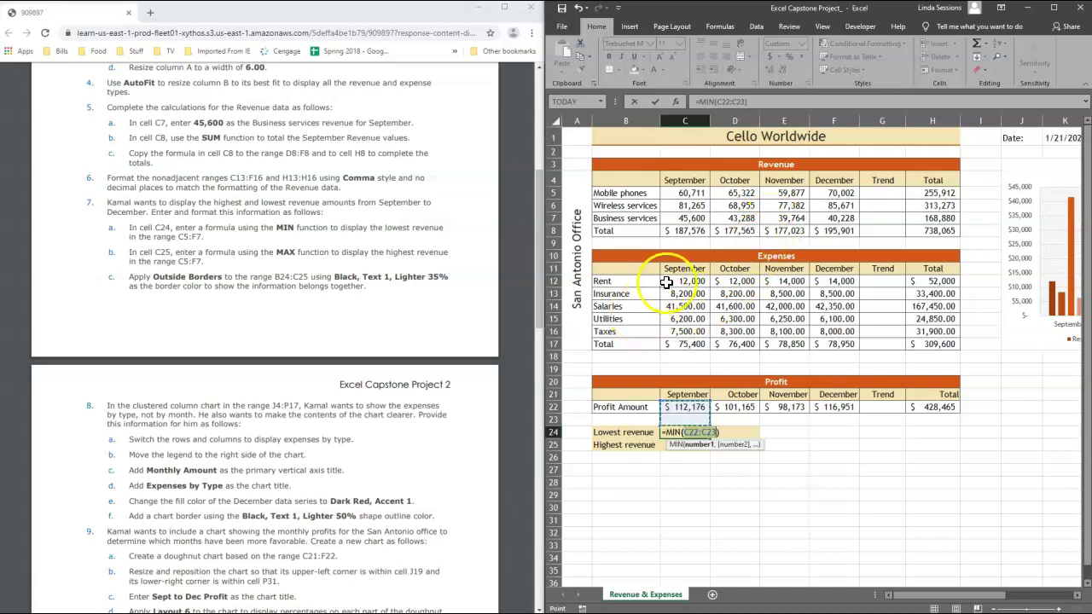
pyautogui.click(685, 195)
pyautogui.moveTo(684, 195); pyautogui.dragTo(838, 223)
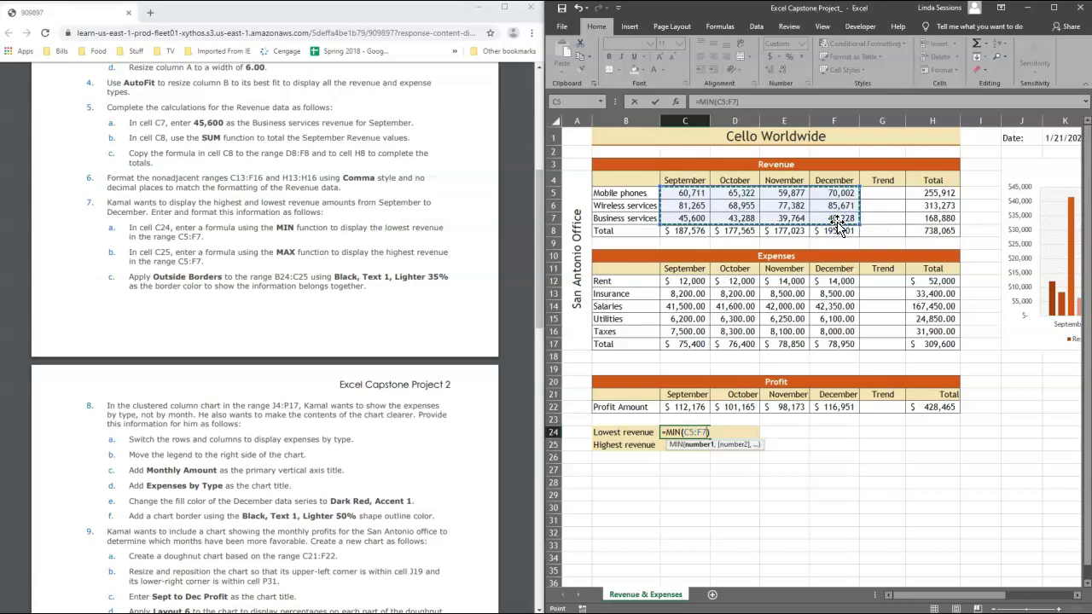
pyautogui.press('Return')
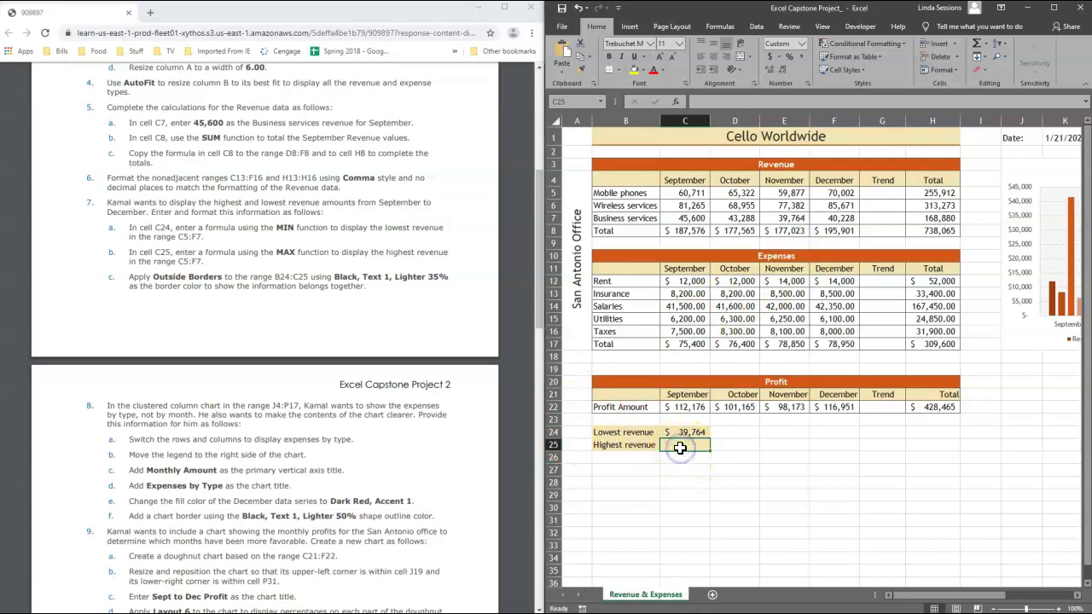
# Find the highest revenue in cell C25 with =MAX(C5:F7).
pyautogui.click(990, 51)
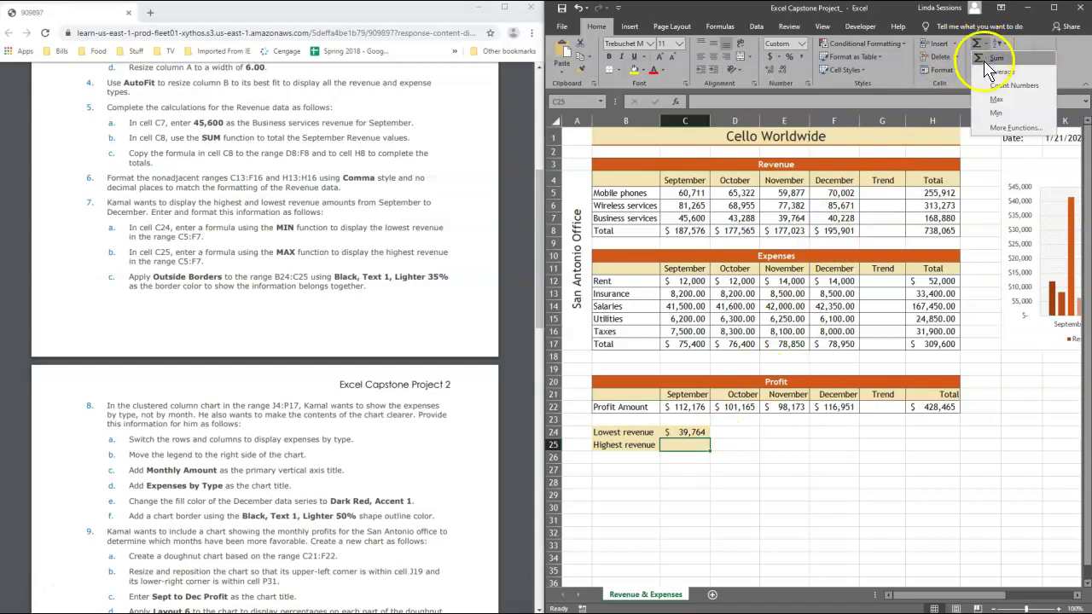
pyautogui.click(997, 100)
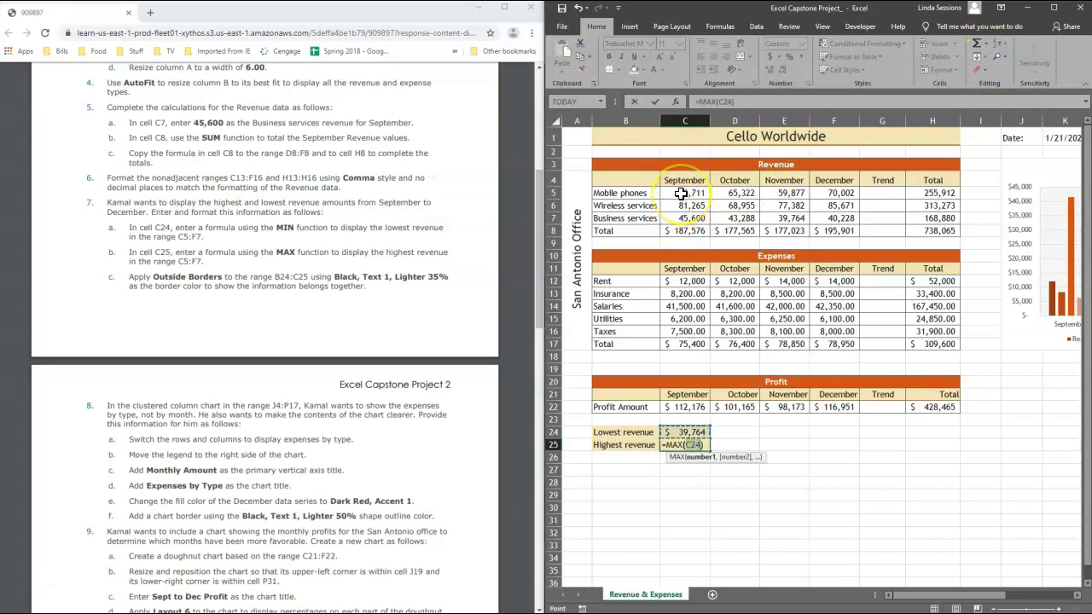
pyautogui.moveTo(680, 194); pyautogui.dragTo(826, 218)
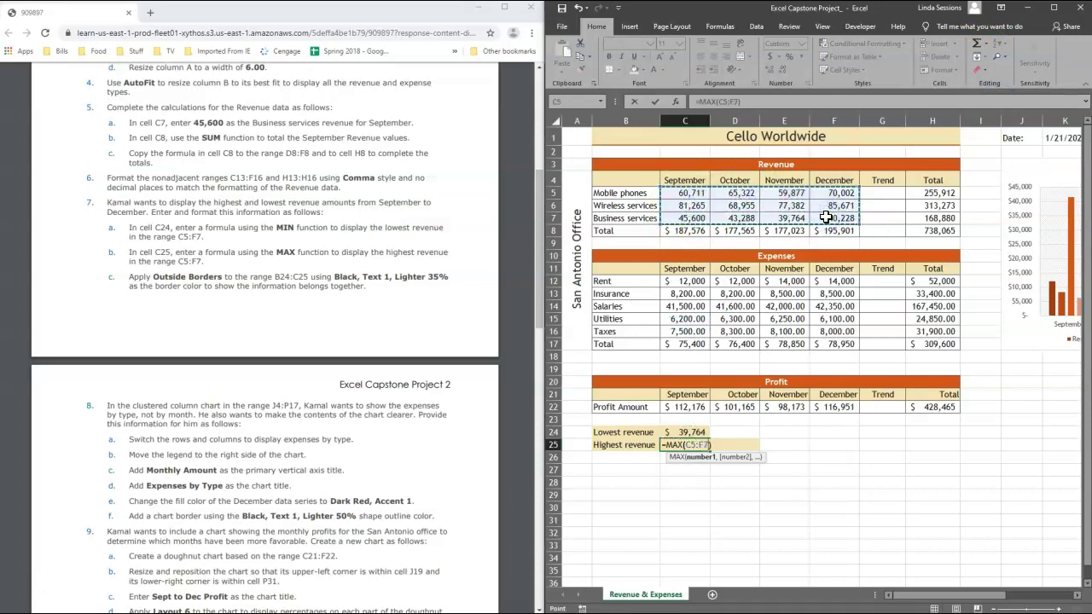
pyautogui.press('Return')
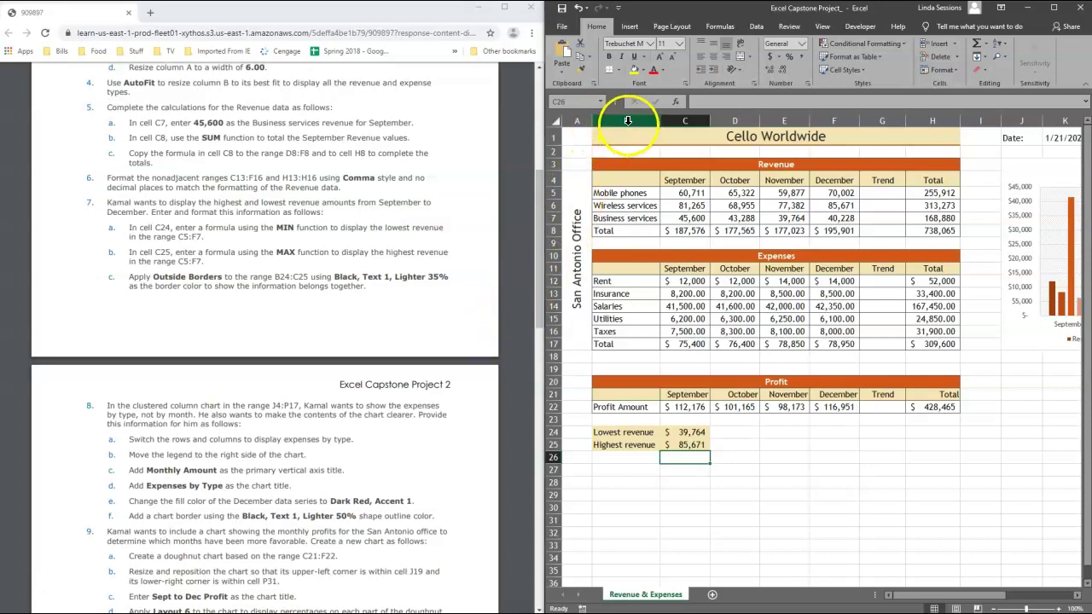
# Apply an outline border to B24:C25 and choose Black, Text 1, Lighter 35% as the line color.
pyautogui.moveTo(620, 433); pyautogui.dragTo(677, 445)
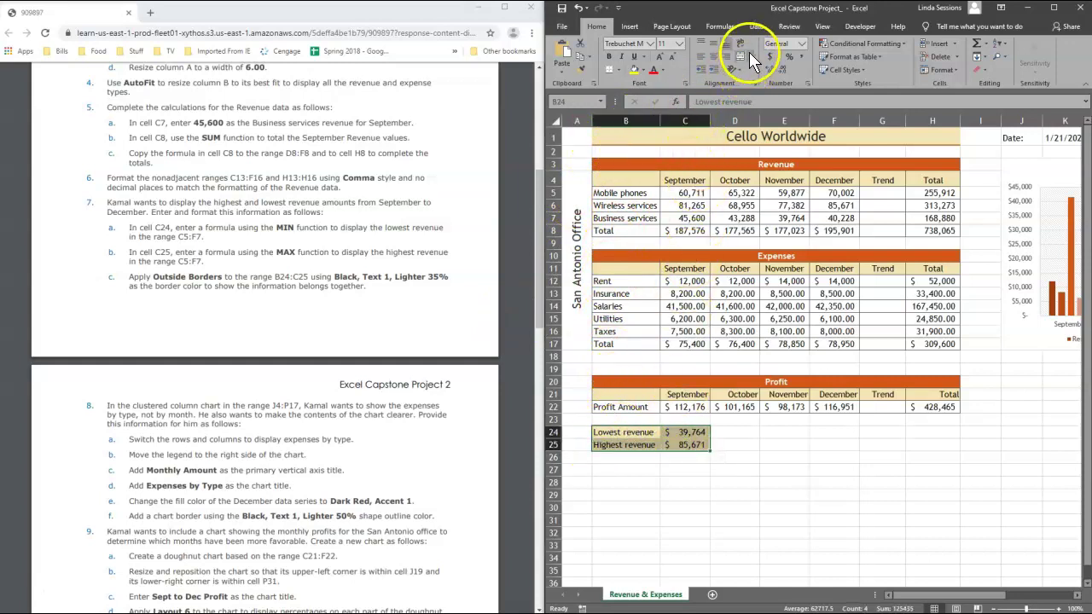
pyautogui.click(618, 68)
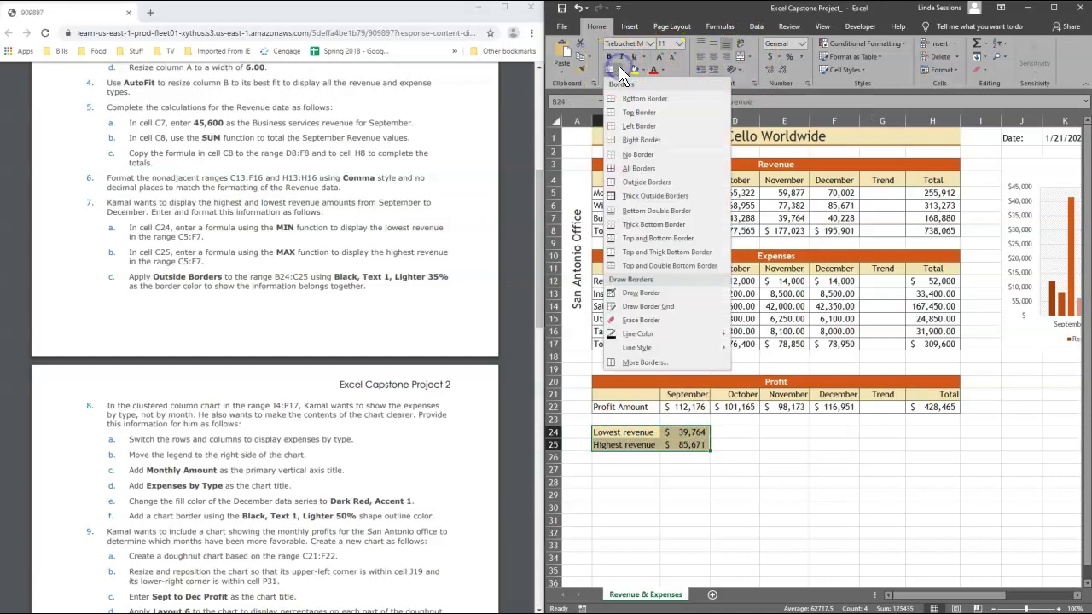
pyautogui.click(642, 362)
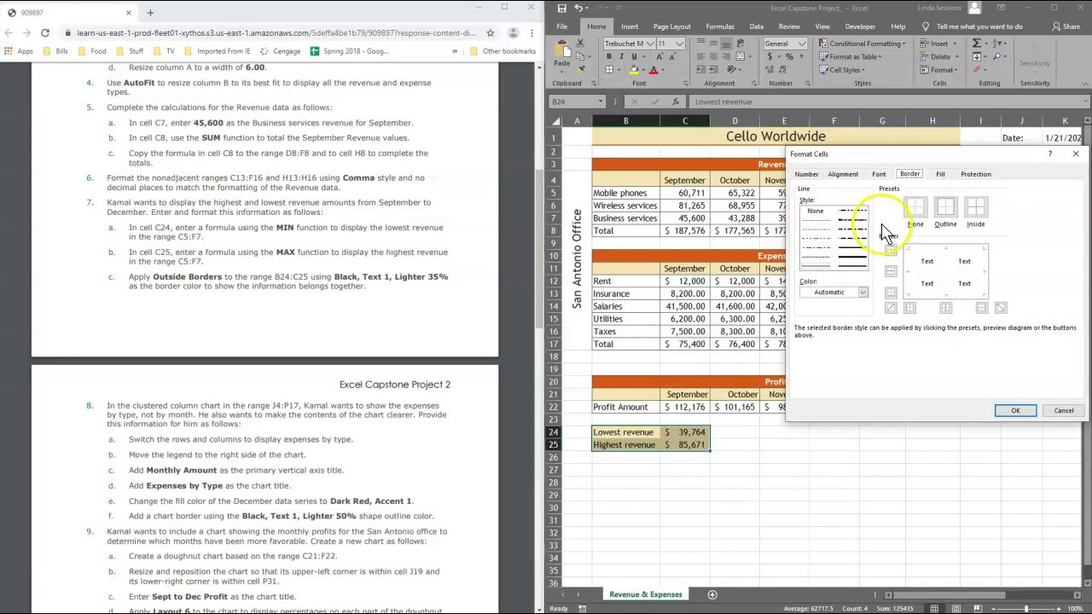
pyautogui.click(949, 215)
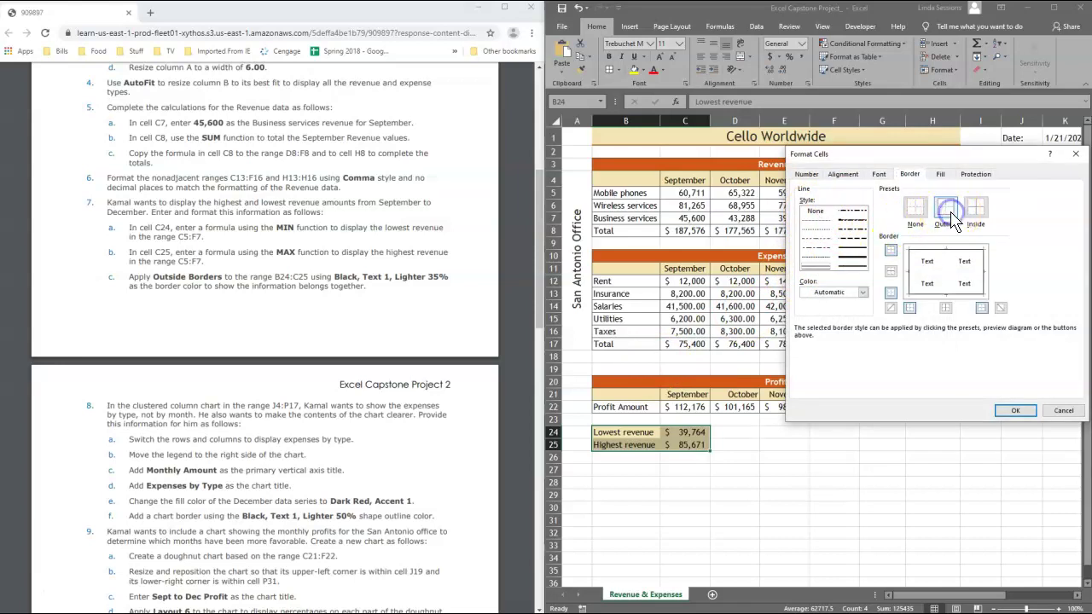
pyautogui.click(863, 293)
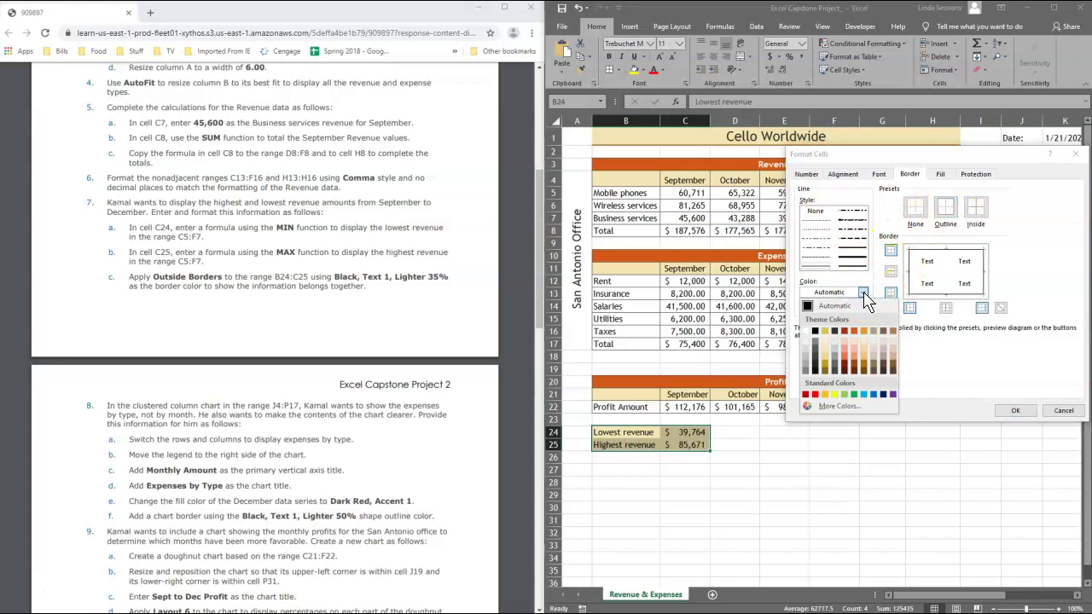
pyautogui.click(814, 346)
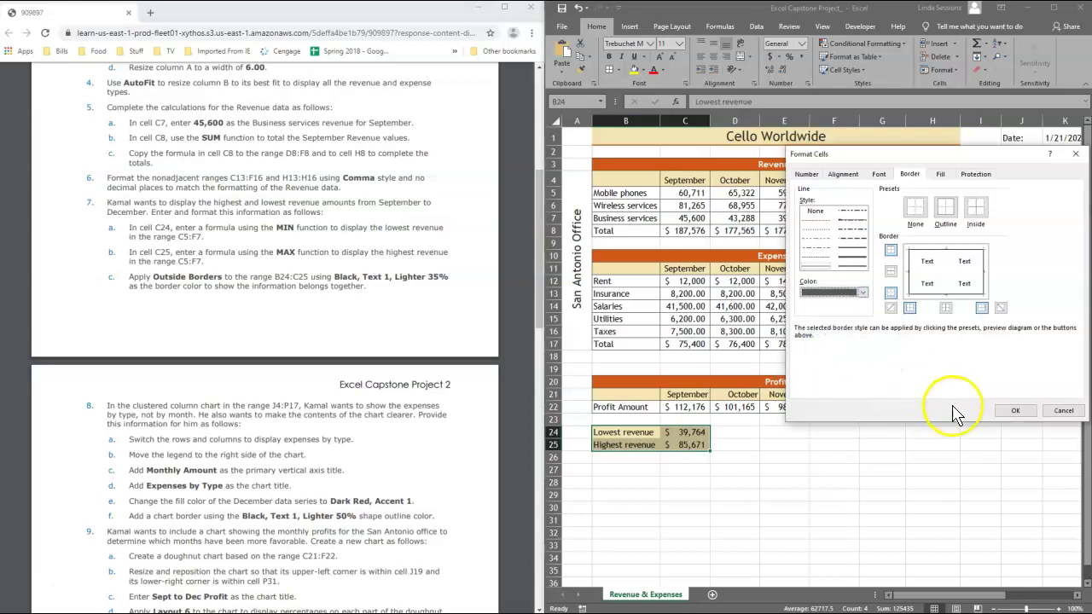
pyautogui.click(1014, 411)
pyautogui.click(894, 435)
# Switch the rows and columns of the clustered column chart so that it shows expenses by type.
pyautogui.click(426, 349)
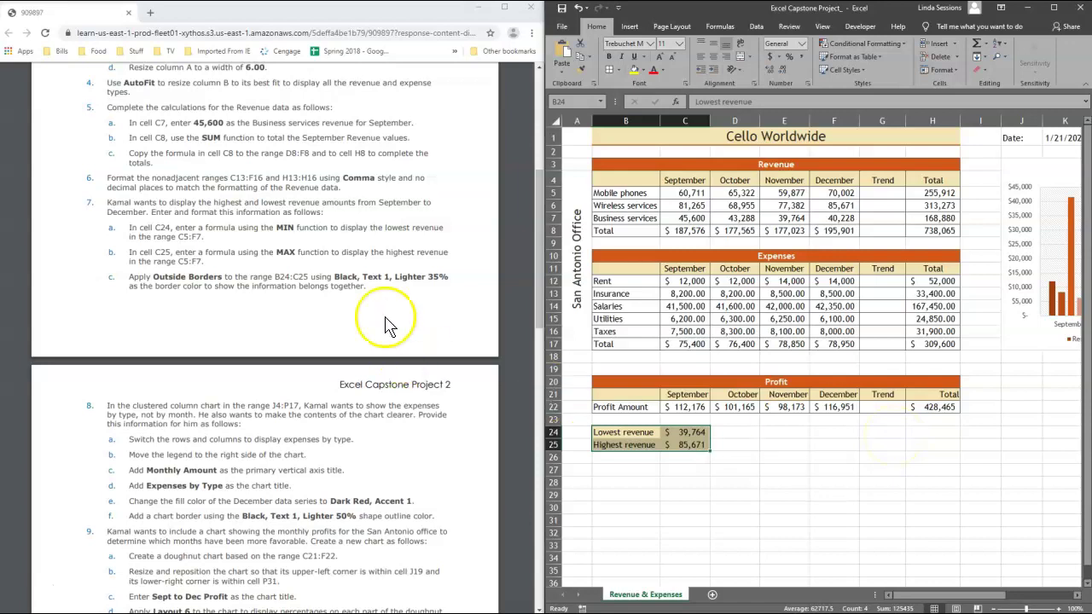
pyautogui.scroll(-2, 431, 352)
pyautogui.scroll(-2, 432, 355)
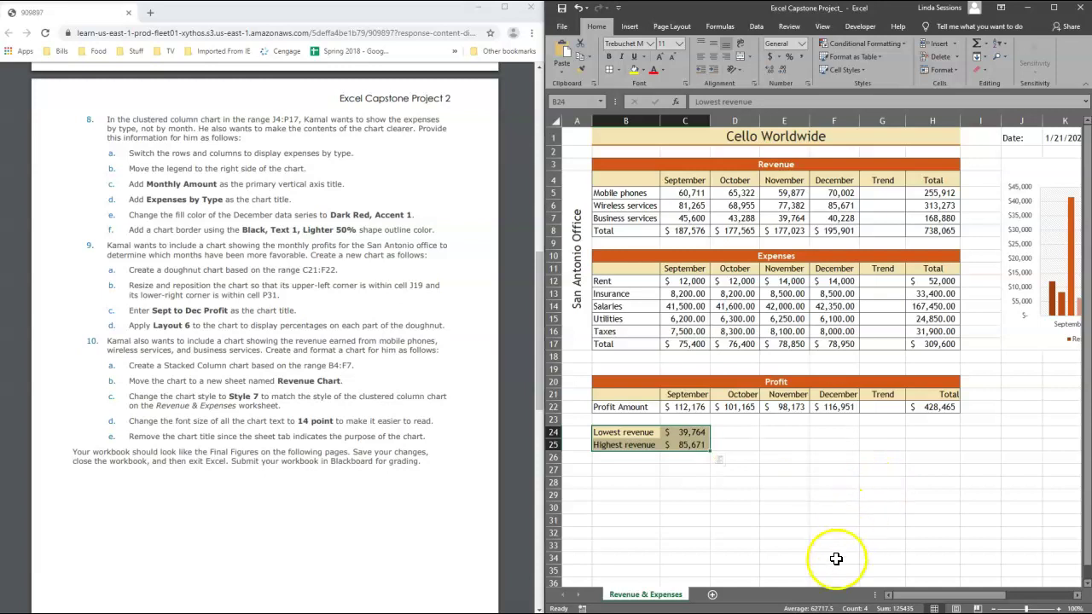
pyautogui.moveTo(904, 596); pyautogui.dragTo(969, 602)
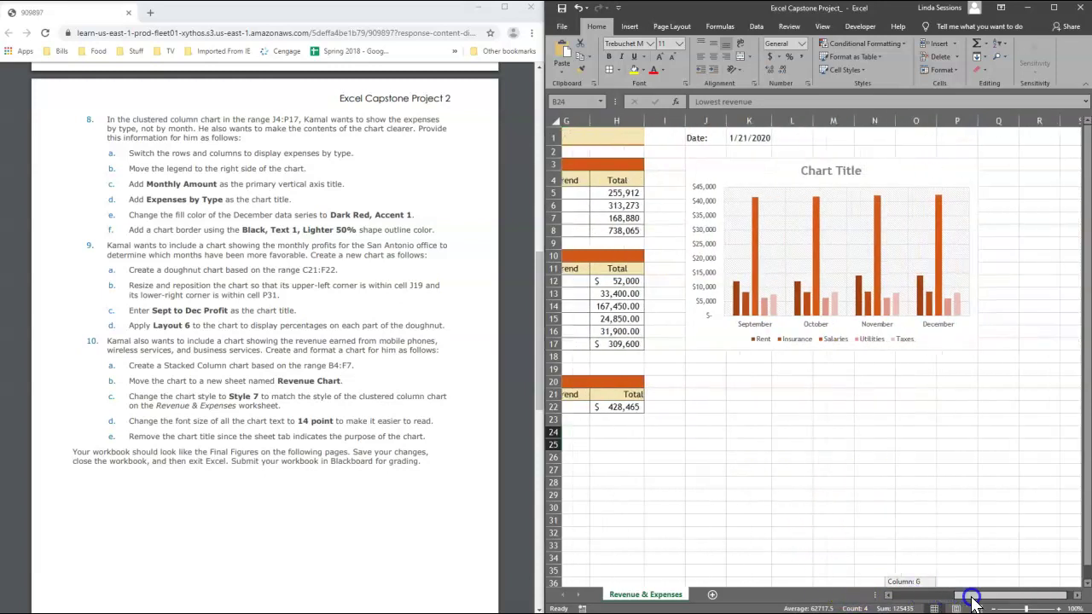
pyautogui.click(807, 182)
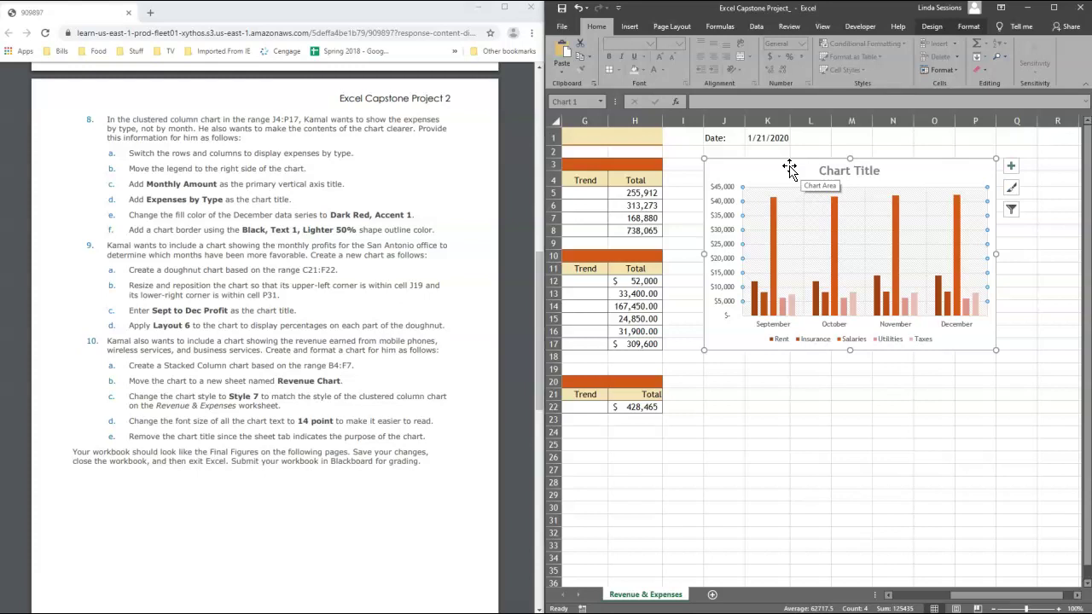
pyautogui.click(969, 26)
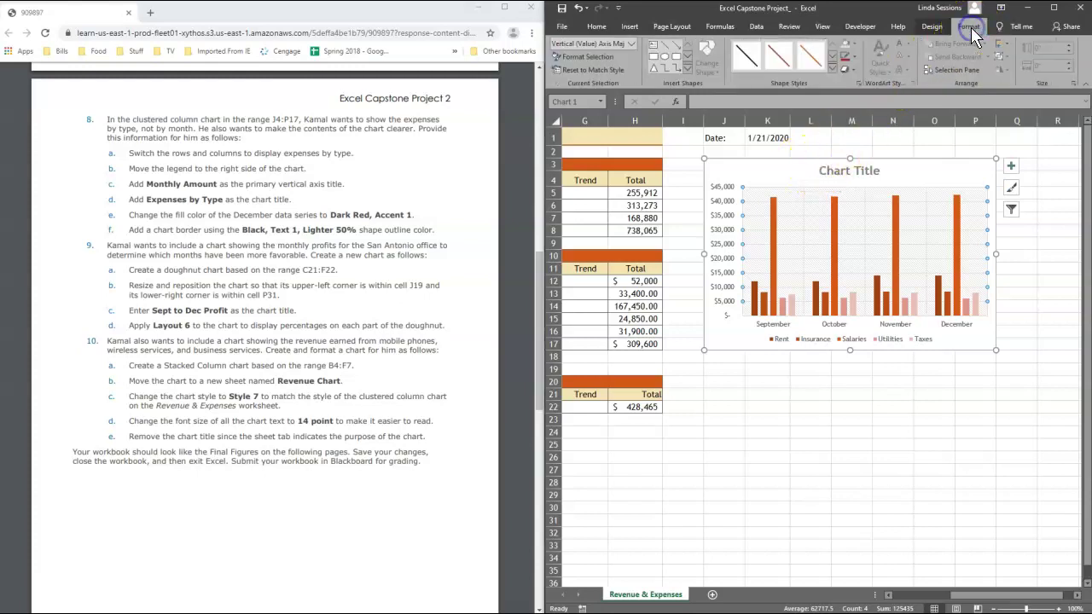
pyautogui.click(930, 27)
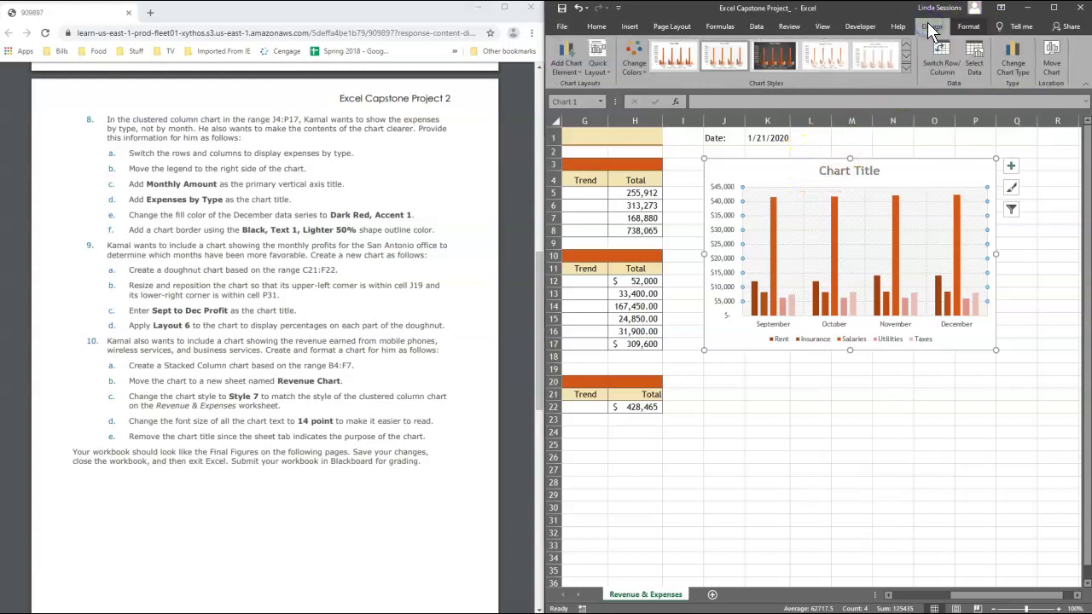
pyautogui.click(942, 68)
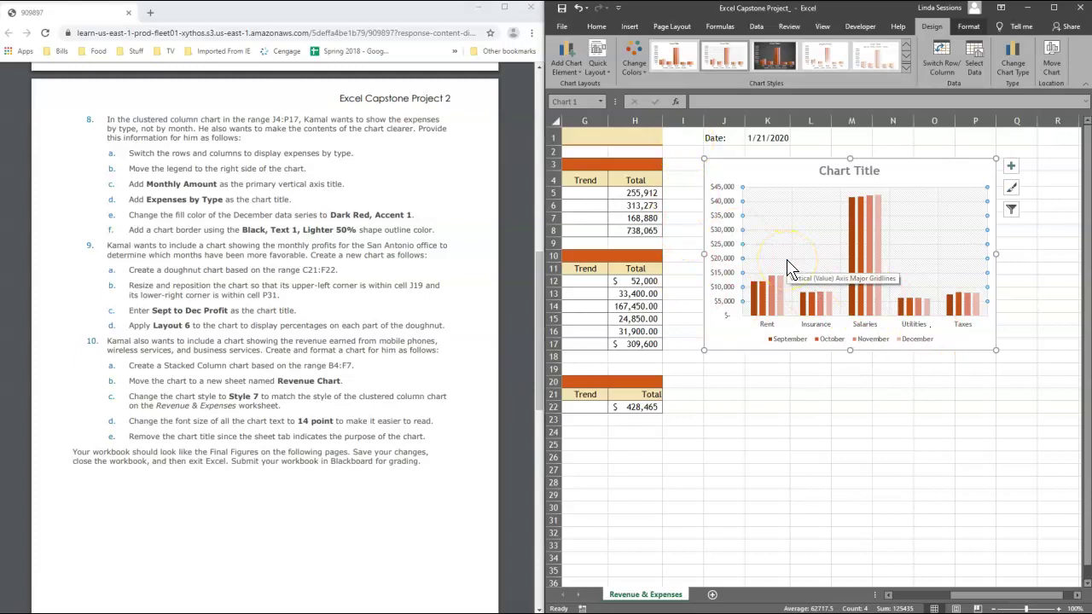
# Move the legend to the right side of the expenses chart.
pyautogui.click(570, 68)
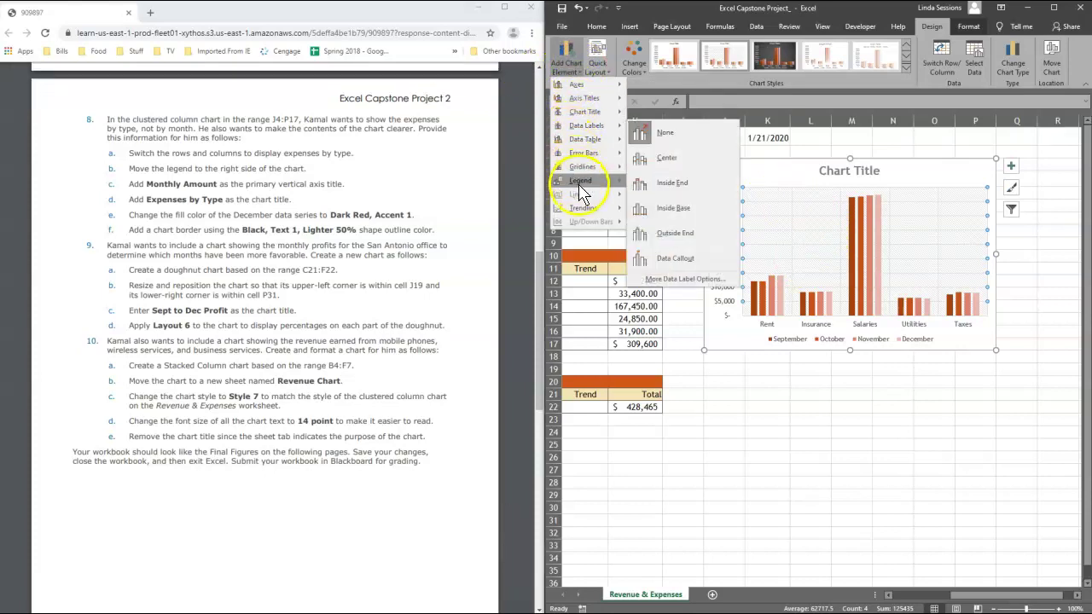
pyautogui.moveTo(585, 181)
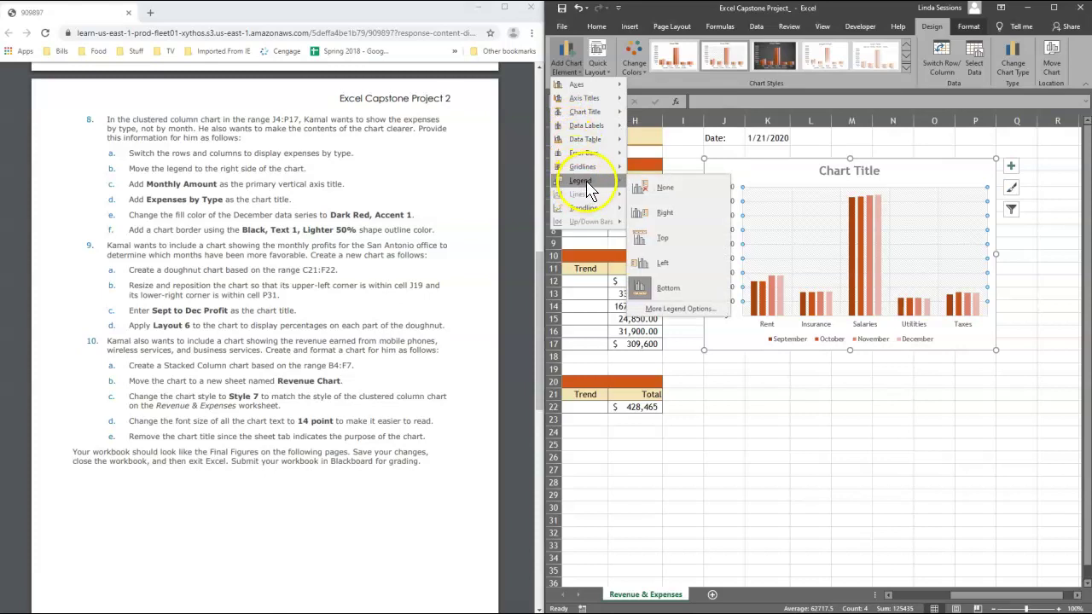
pyautogui.click(664, 210)
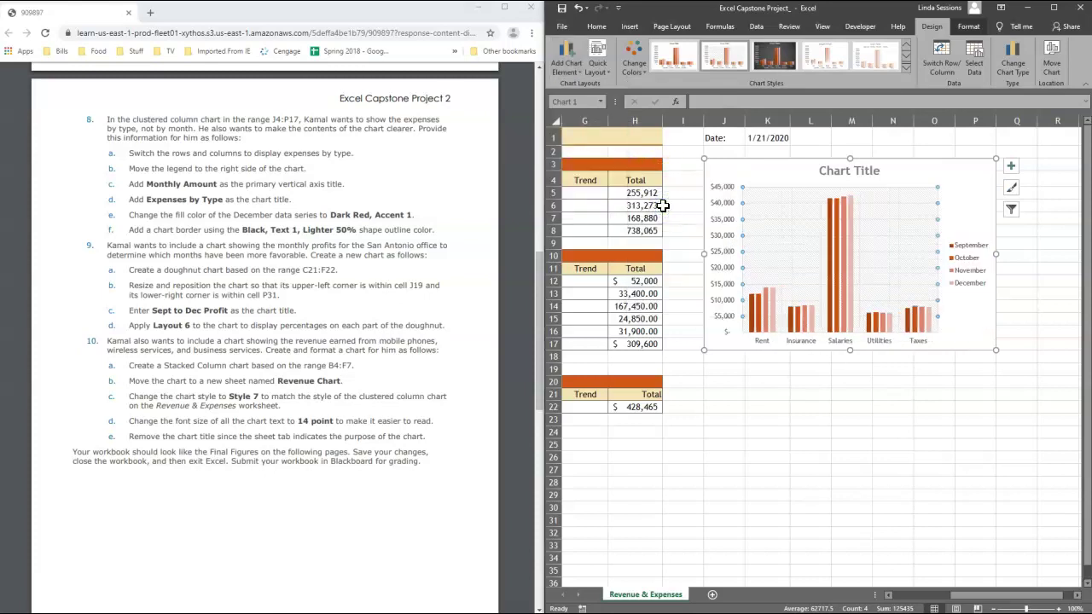
# Add a primary vertical axis title reading Monthly Amount to the clustered column chart.
pyautogui.click(574, 67)
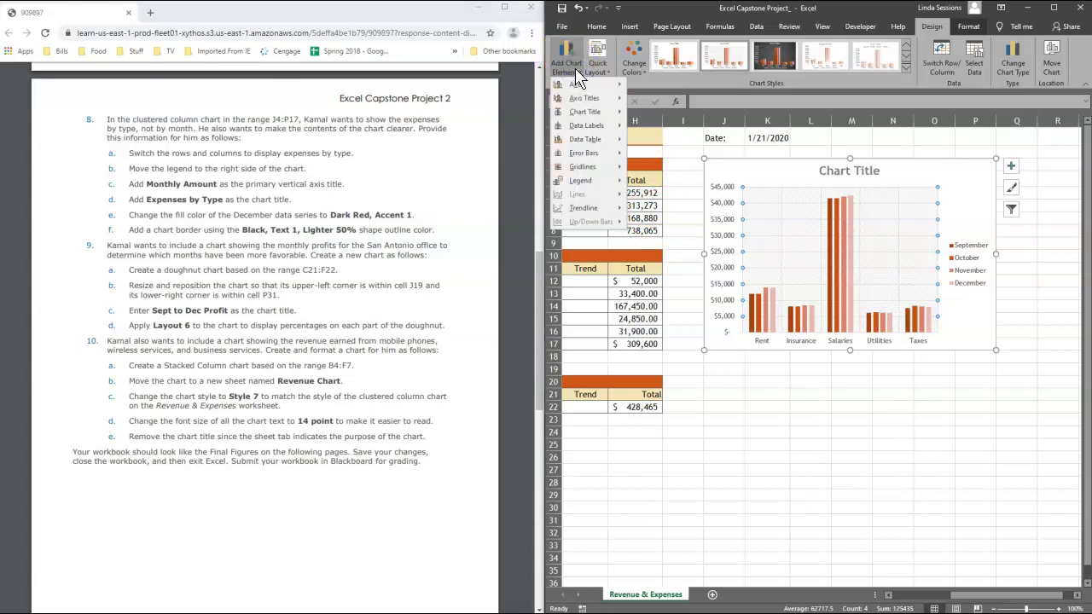
pyautogui.moveTo(593, 98)
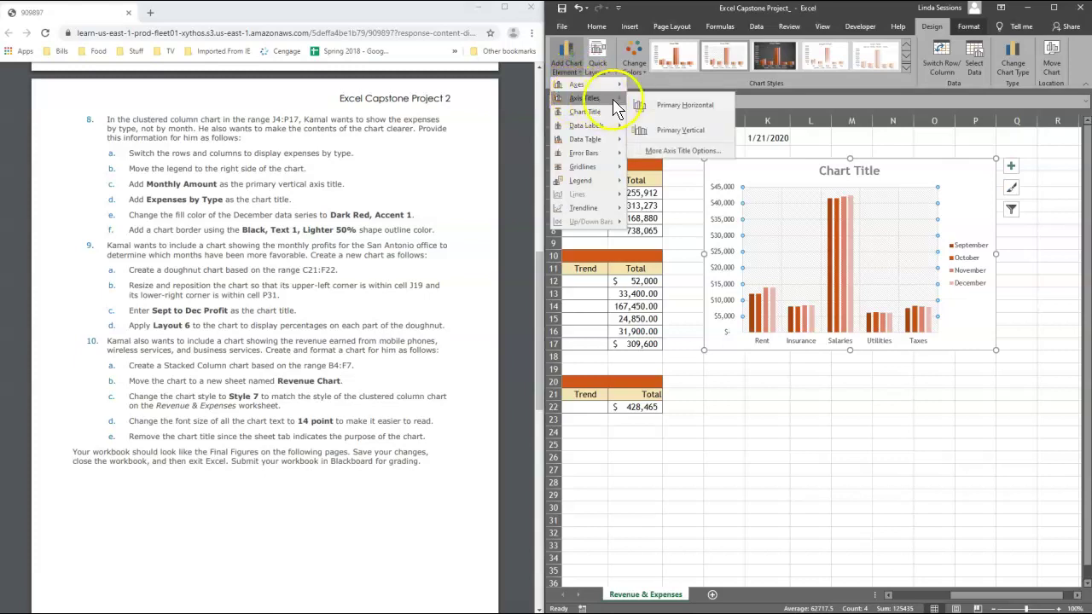
pyautogui.click(665, 126)
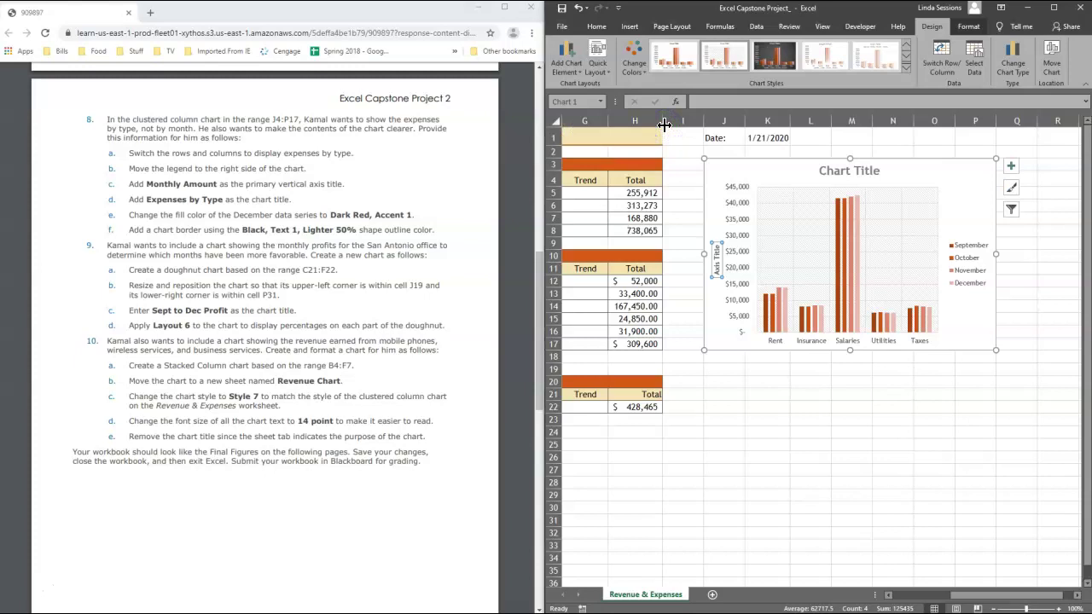
pyautogui.write('Monthly Amount')
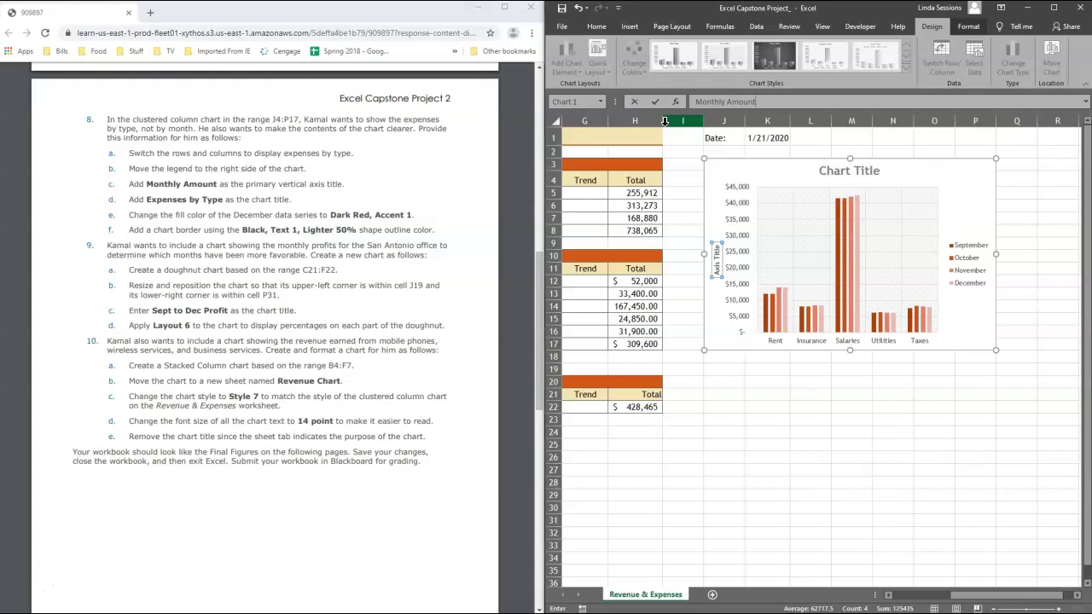
pyautogui.press('Return')
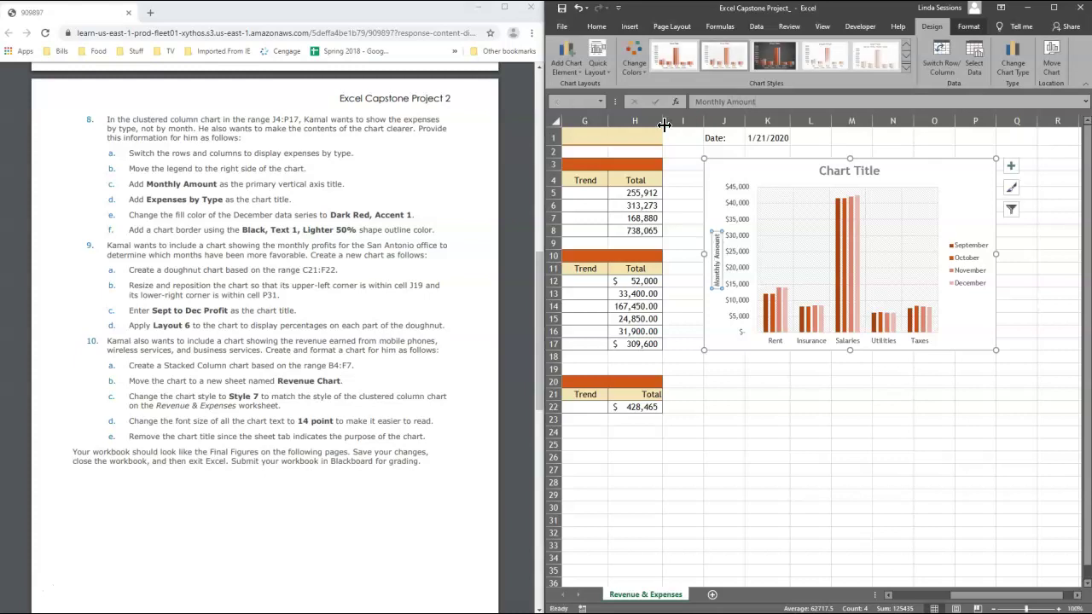
# Replace the placeholder title of the clustered column chart with Expenses by Type.
pyautogui.click(834, 173)
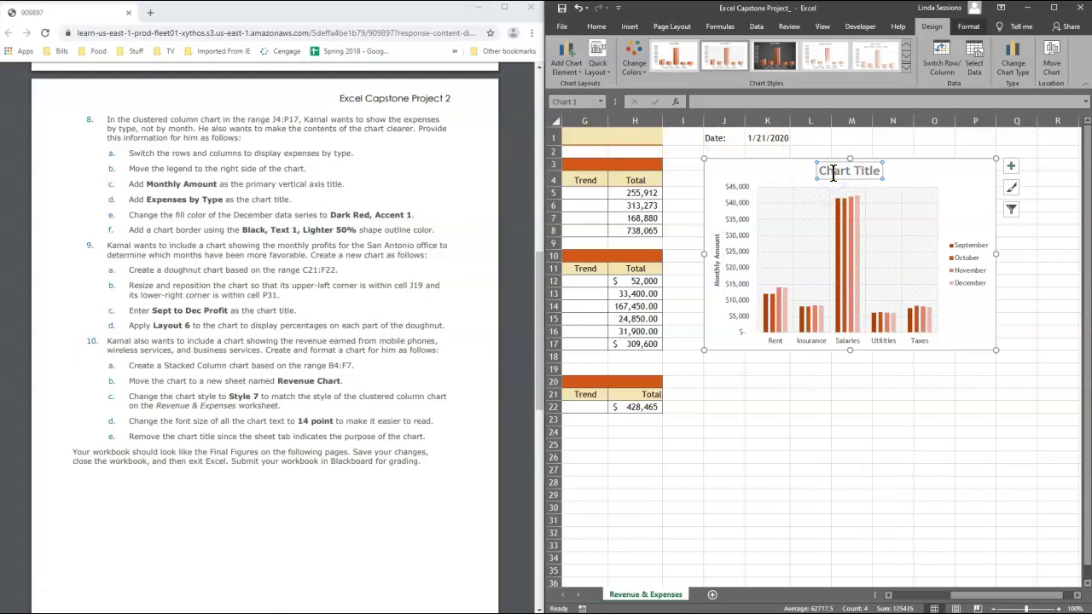
pyautogui.write('Expenses by Type')
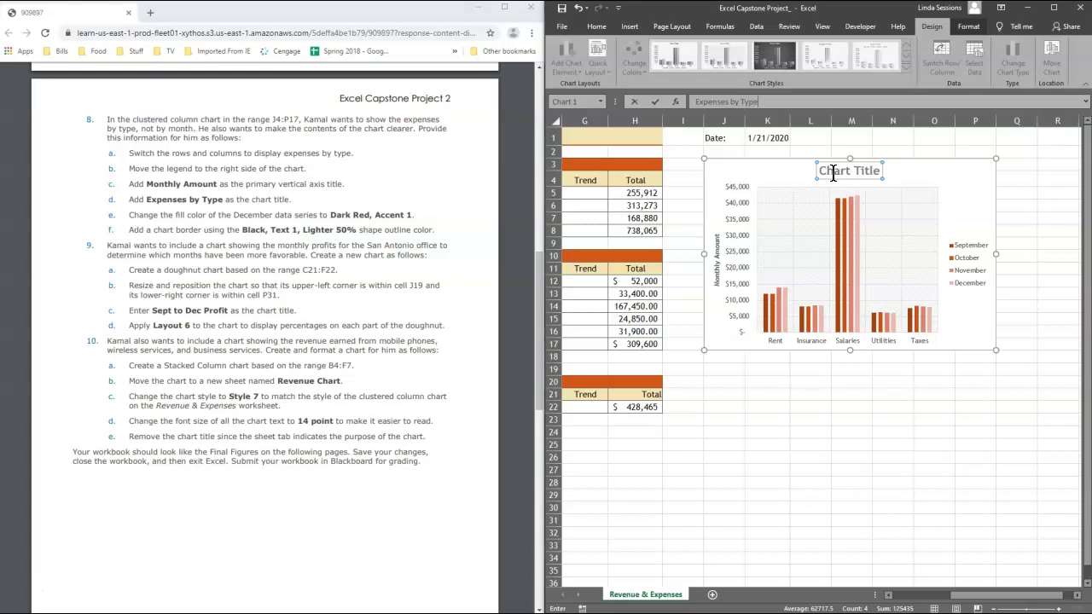
pyautogui.press('Return')
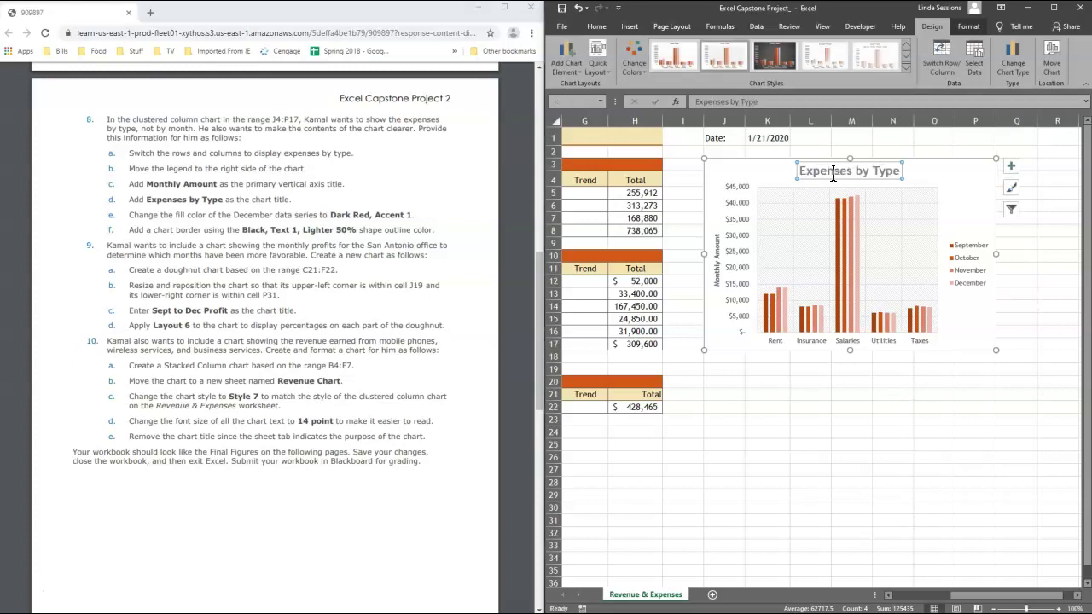
# Change the fill color of the December data series in the expenses chart to Dark Red, Accent 1.
pyautogui.click(762, 318)
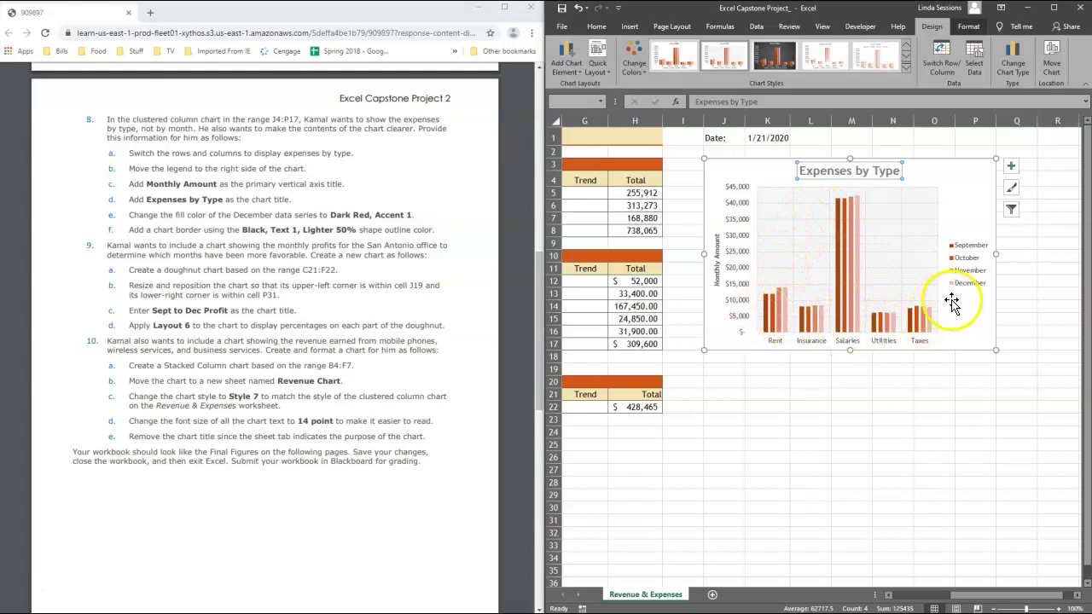
pyautogui.click(786, 324)
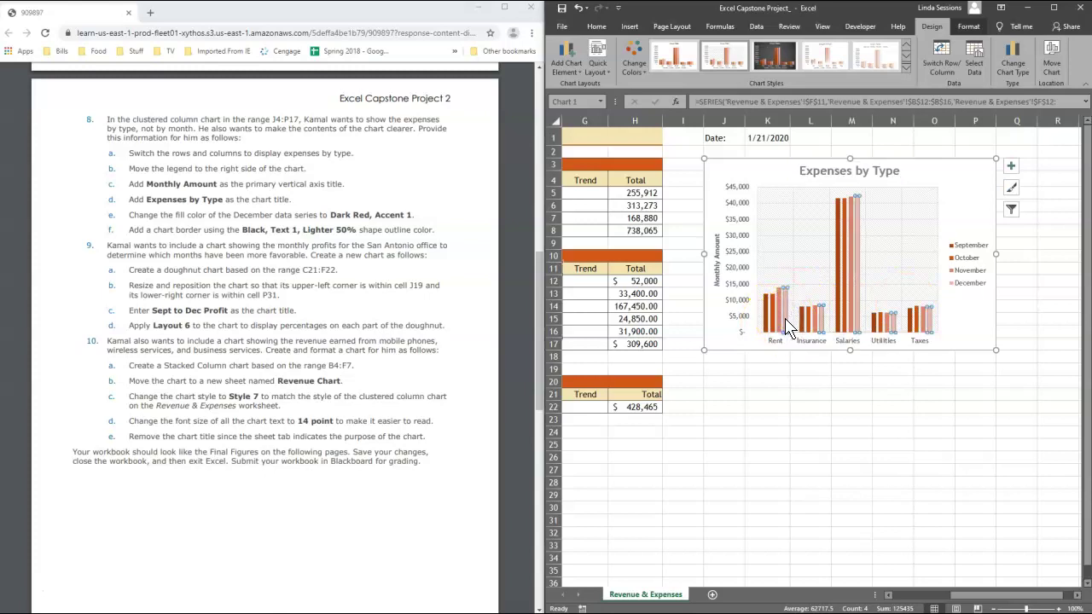
pyautogui.click(970, 34)
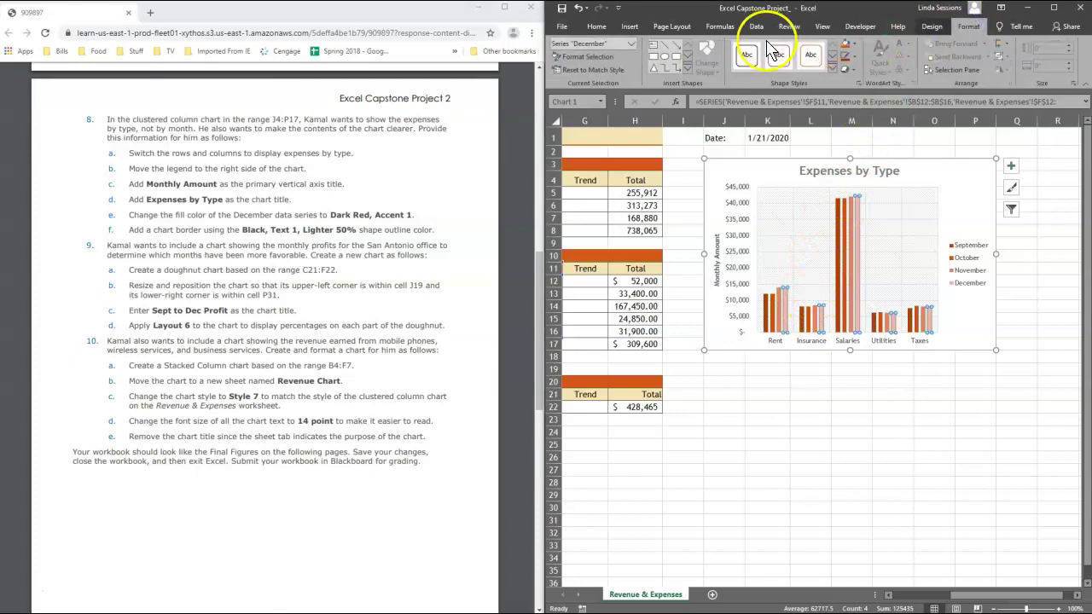
pyautogui.click(855, 38)
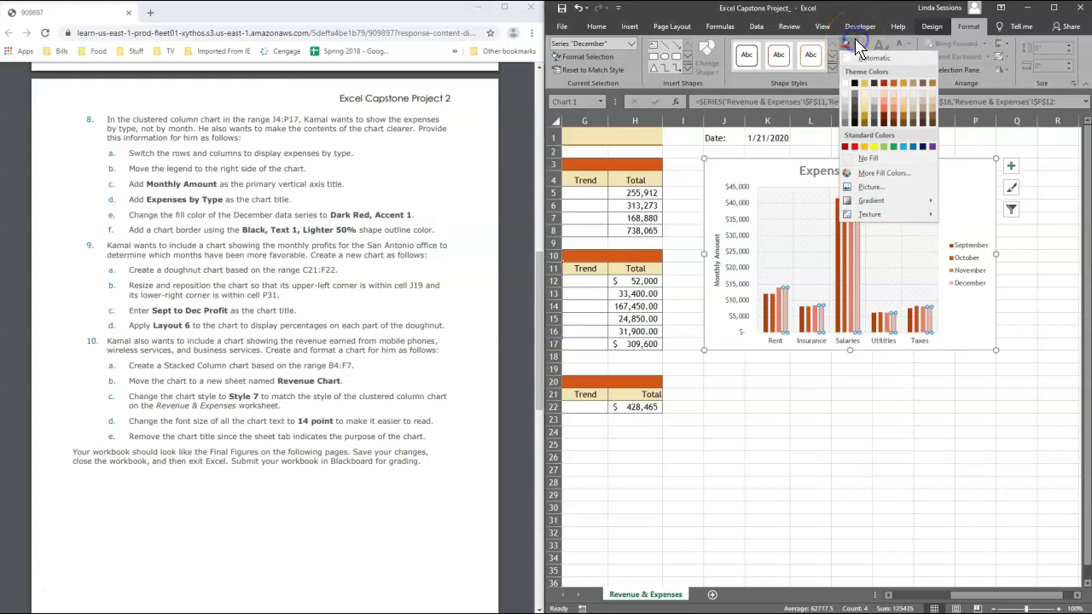
pyautogui.click(883, 82)
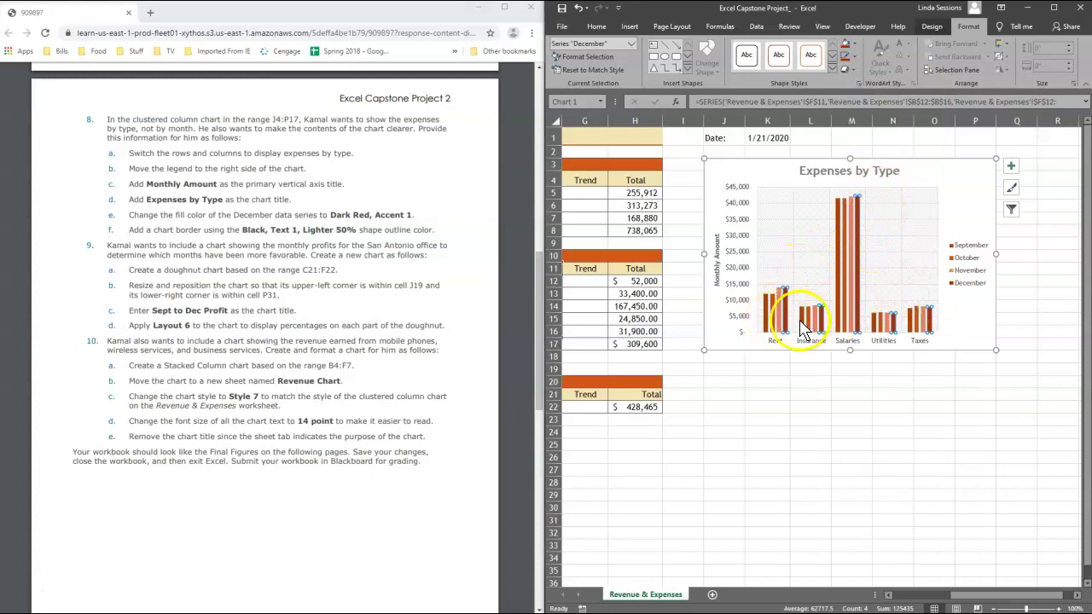
# Apply a Black, Text 1, Lighter 50% shape outline to the selected December series in the expenses chart.
pyautogui.moveTo(839, 289)
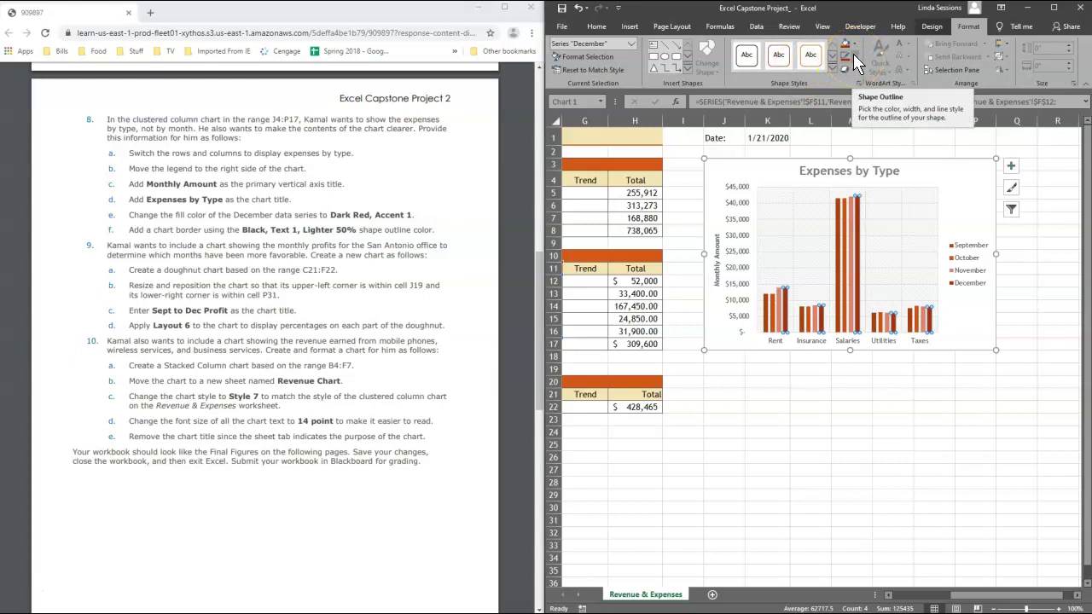
pyautogui.click(934, 27)
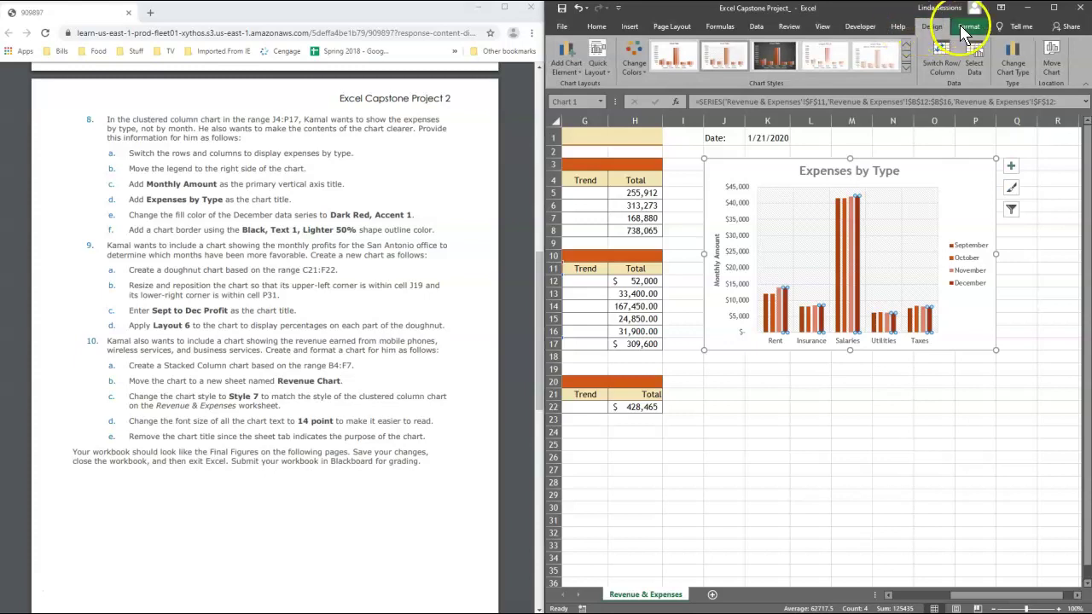
pyautogui.click(966, 26)
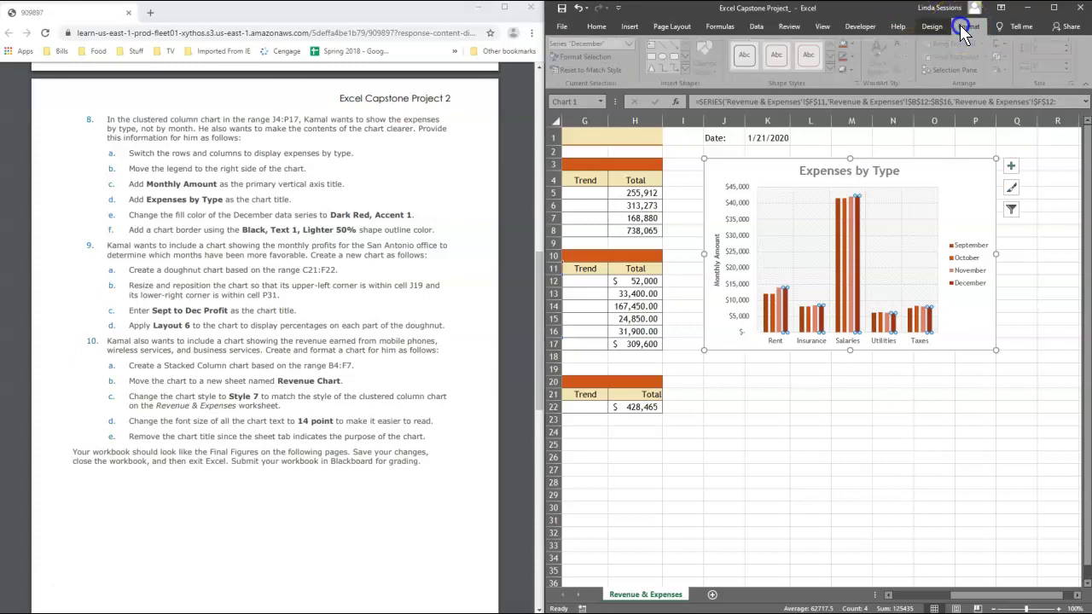
pyautogui.click(855, 54)
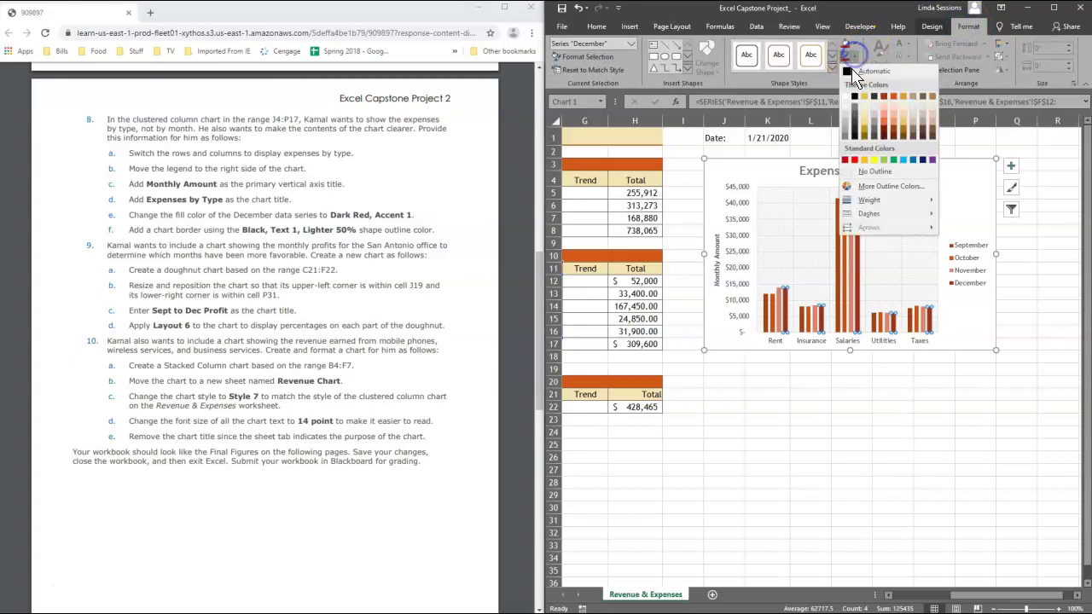
pyautogui.moveTo(846, 205)
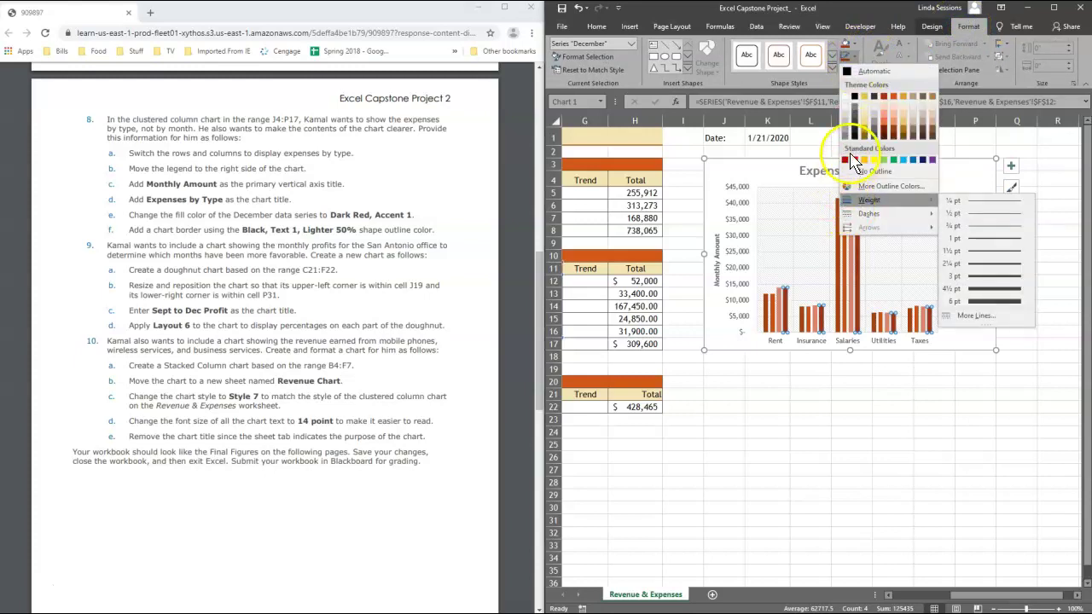
pyautogui.click(854, 96)
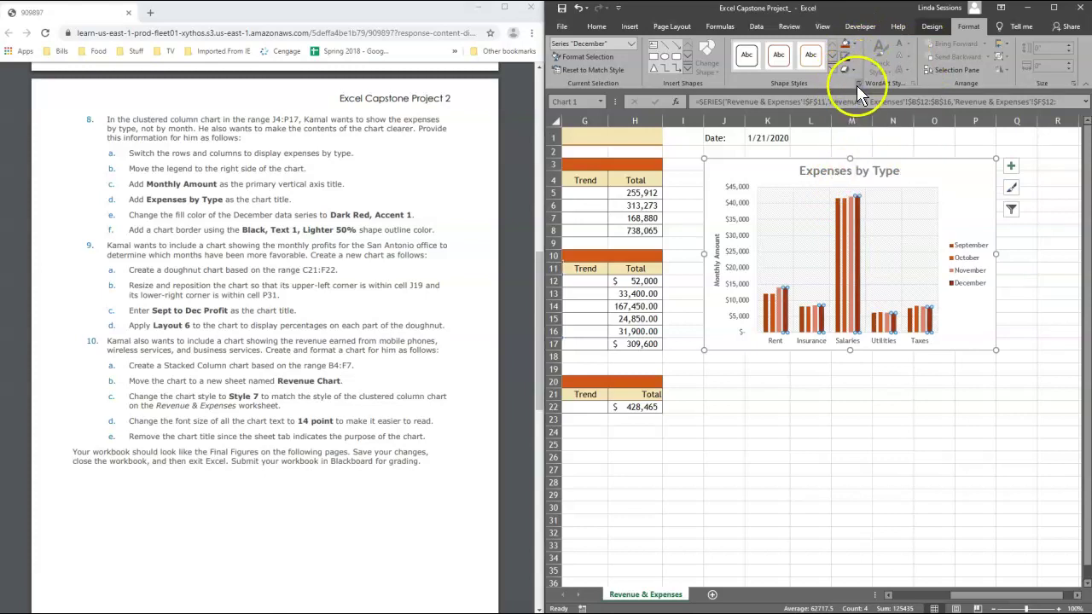
pyautogui.click(854, 55)
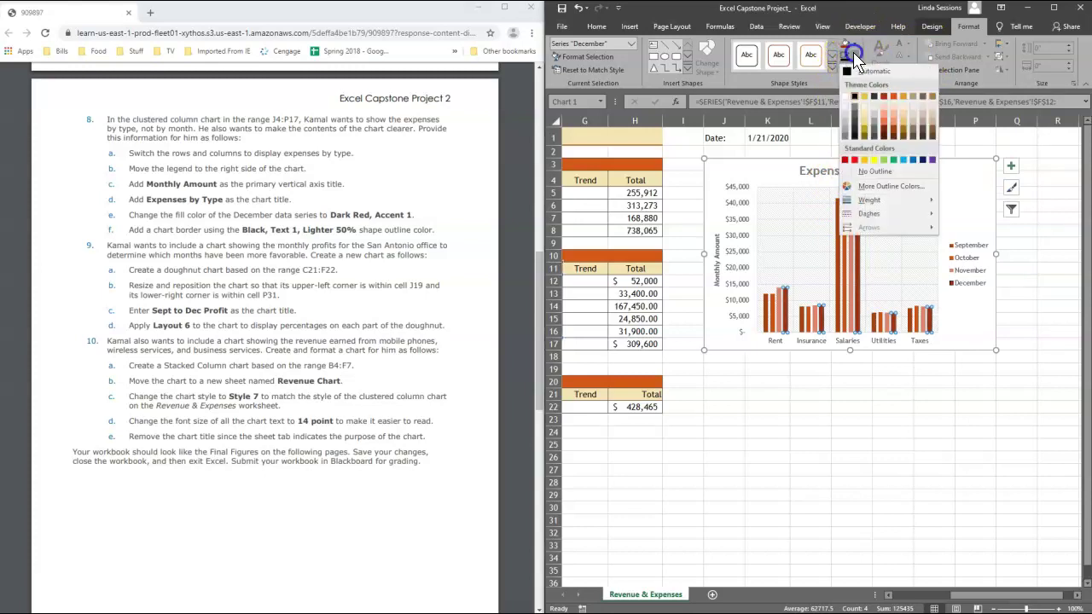
pyautogui.click(858, 114)
pyautogui.click(893, 149)
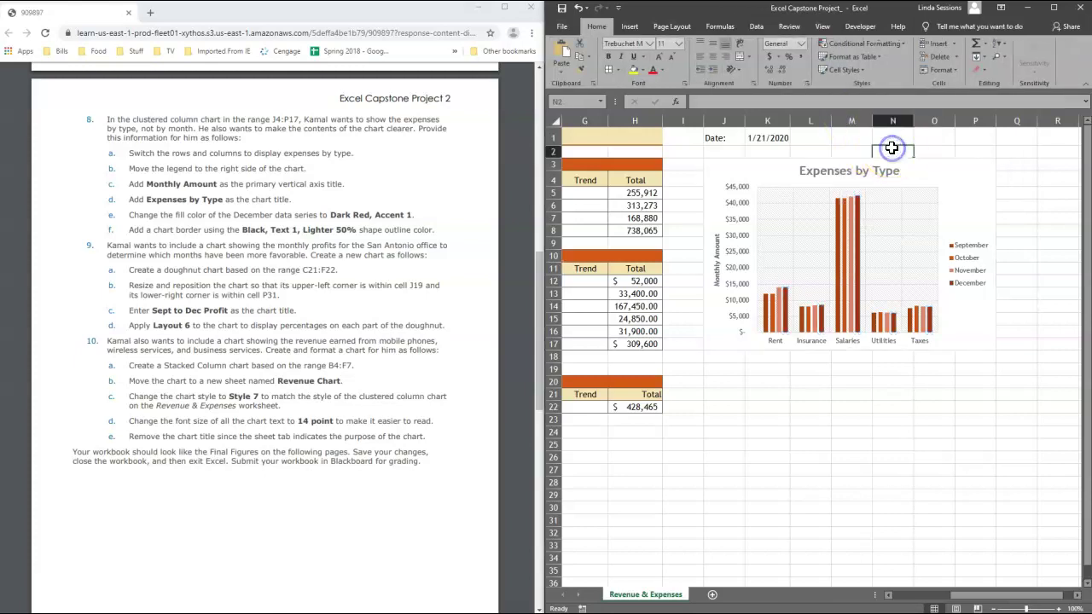
# Create a doughnut chart of the monthly profits from the range C21:F22.
pyautogui.click(751, 473)
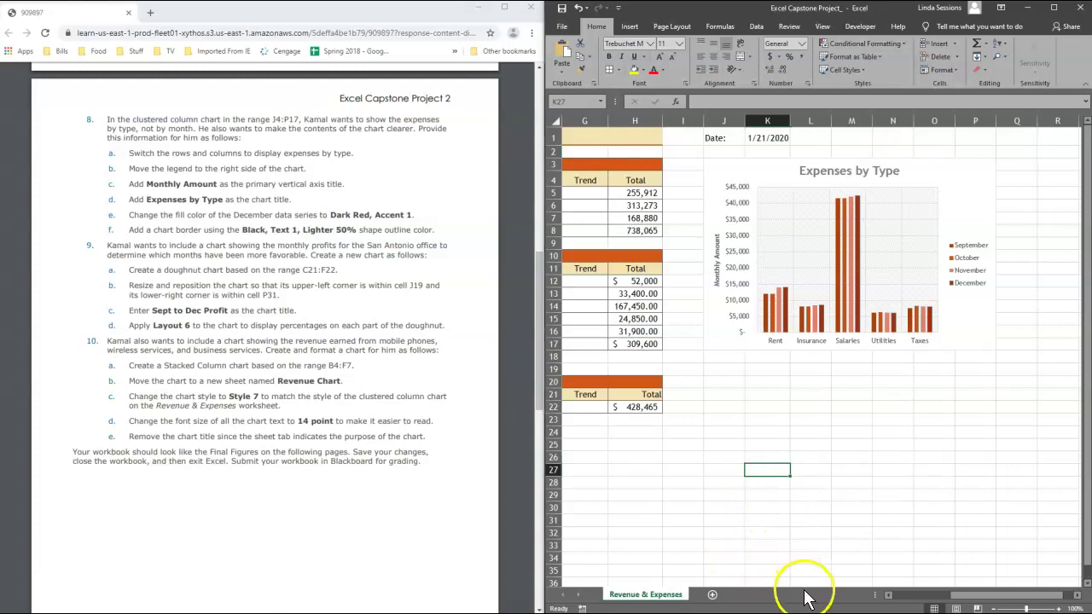
pyautogui.moveTo(973, 602); pyautogui.dragTo(921, 594)
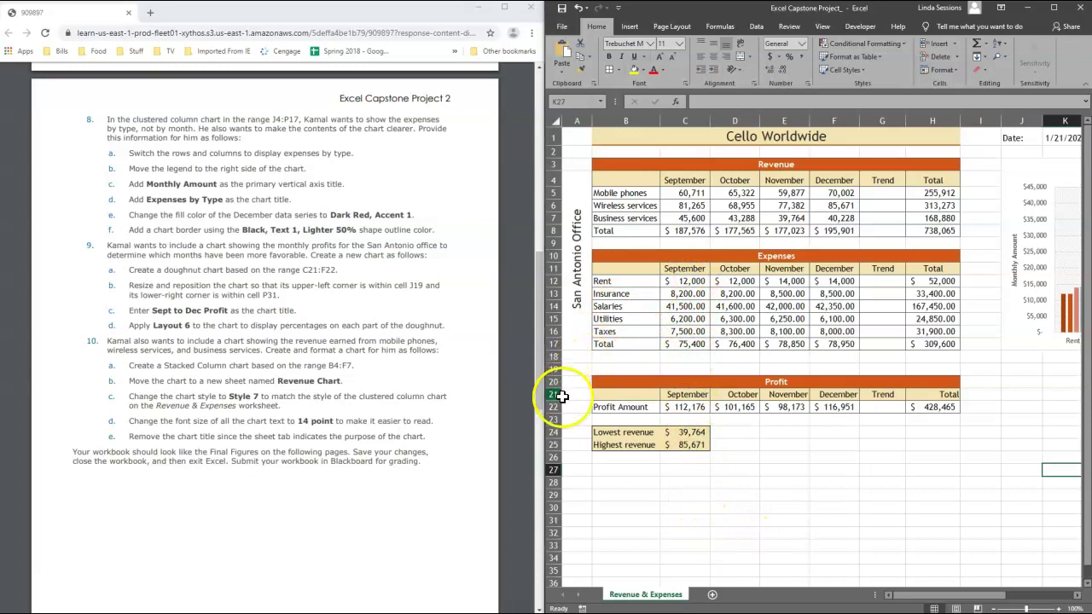
pyautogui.moveTo(688, 394); pyautogui.dragTo(838, 403)
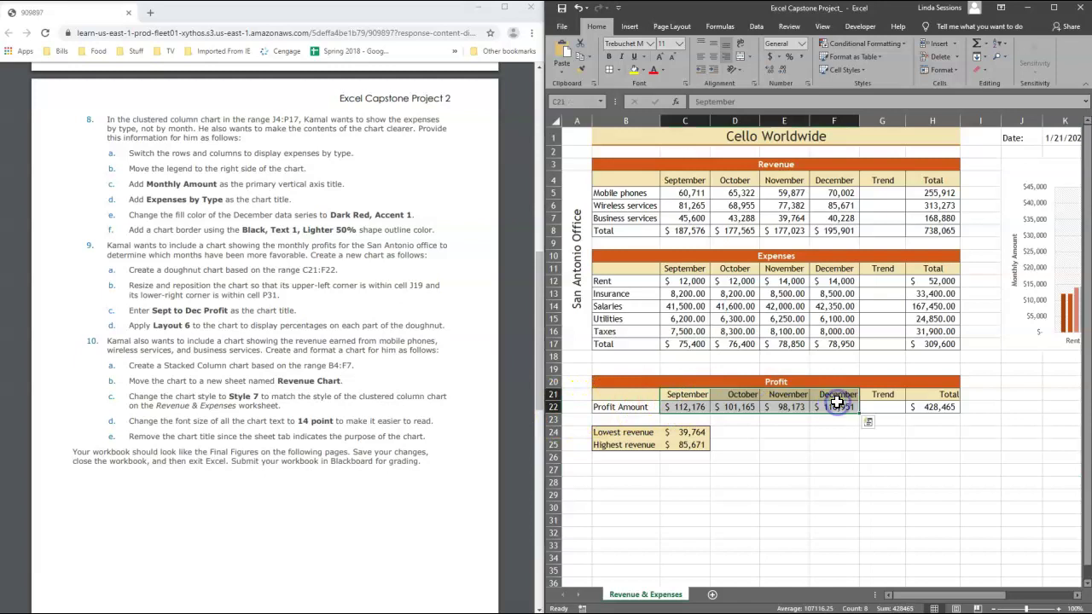
pyautogui.click(637, 27)
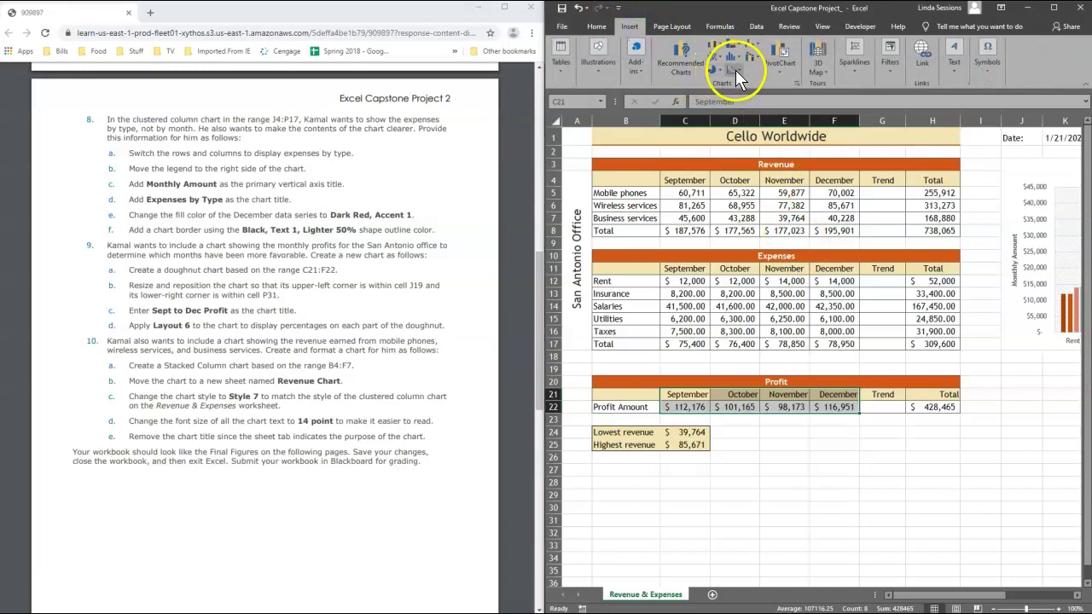
pyautogui.click(720, 68)
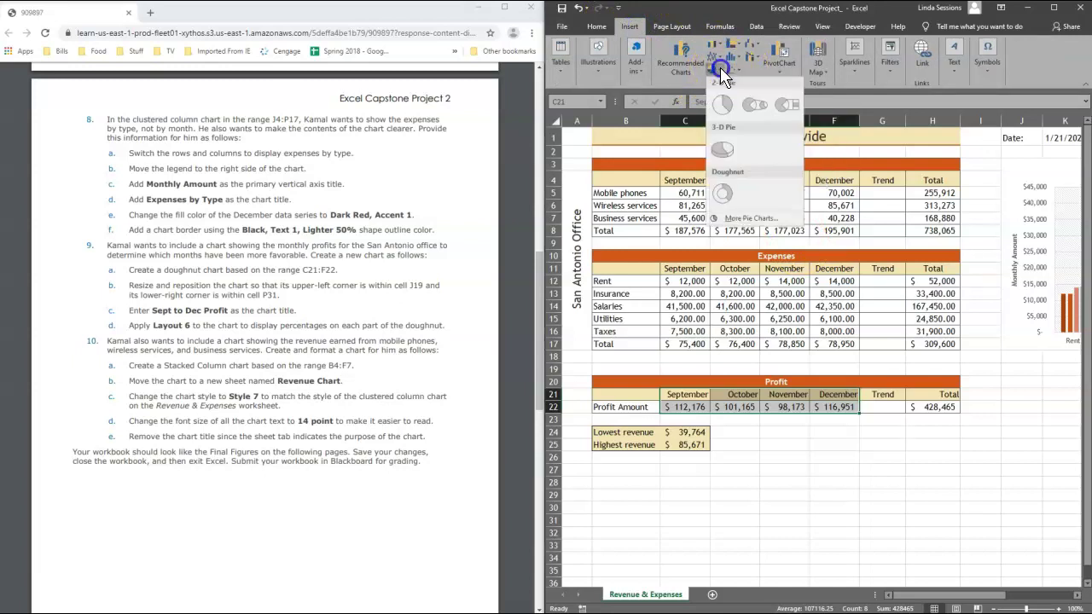
pyautogui.click(722, 197)
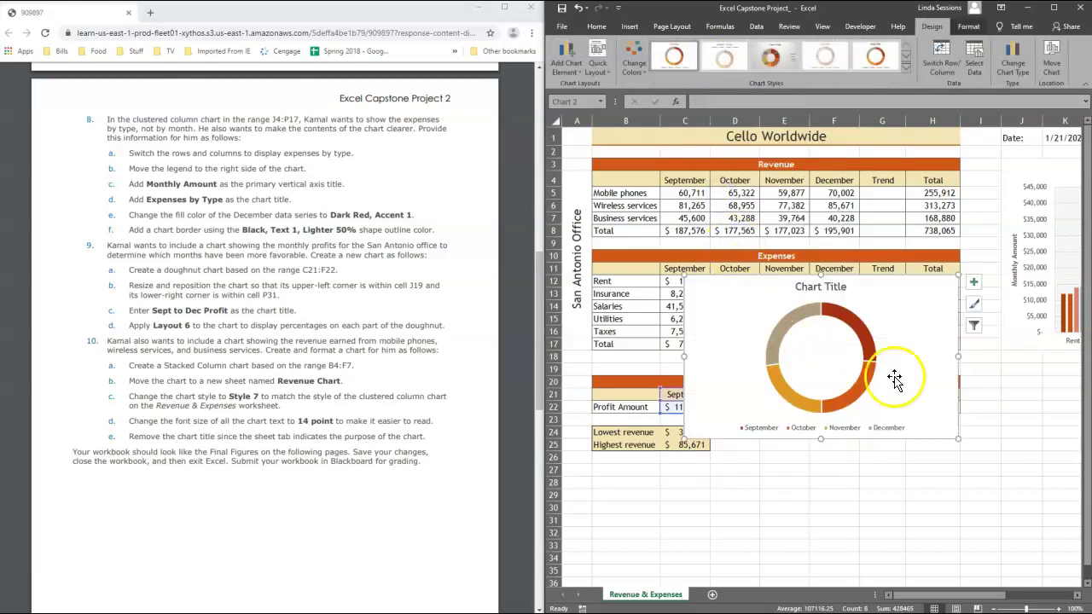
# Reposition and resize the doughnut chart so that it spans from cell J19 to cell P31.
pyautogui.moveTo(894, 293); pyautogui.dragTo(1007, 365)
pyautogui.click(872, 402)
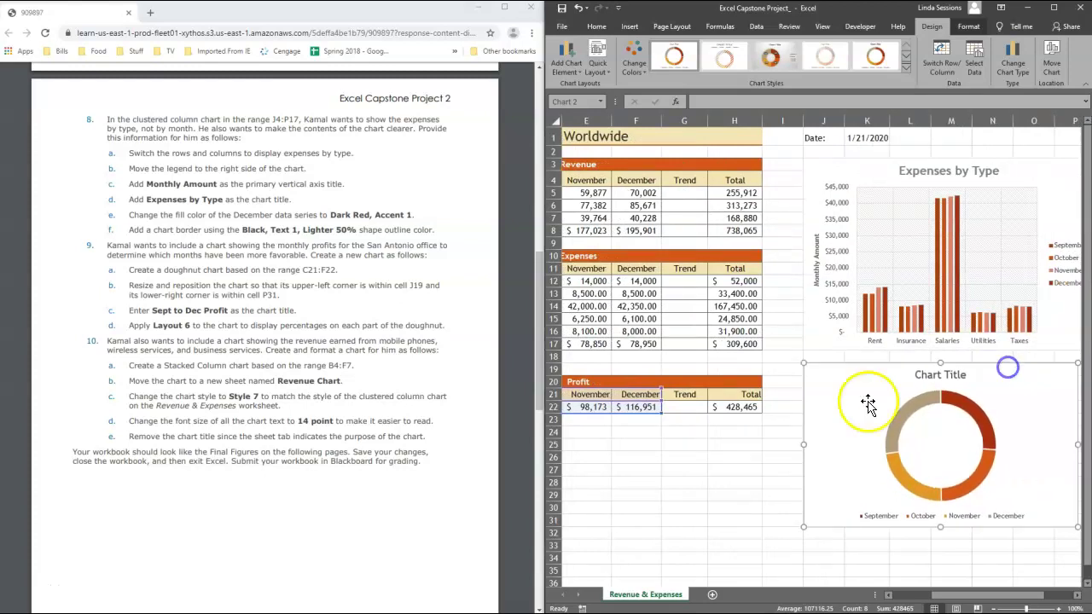
pyautogui.moveTo(968, 595); pyautogui.dragTo(990, 595)
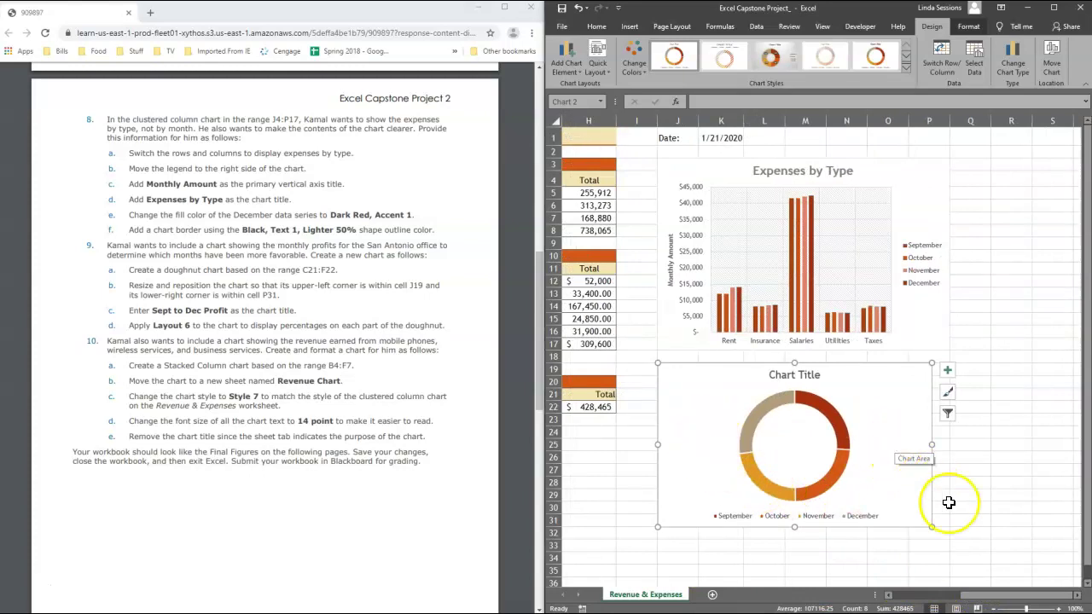
pyautogui.moveTo(935, 530); pyautogui.dragTo(948, 525)
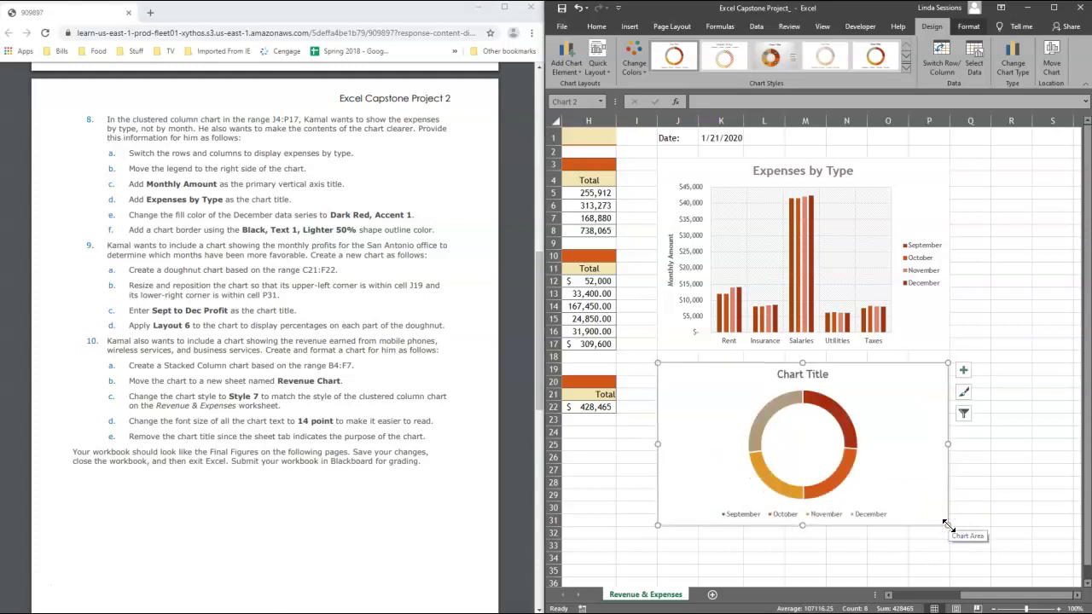
# Title the doughnut chart Sept to Dec Profit and apply Layout 6 to show percentages on its parts.
pyautogui.click(791, 372)
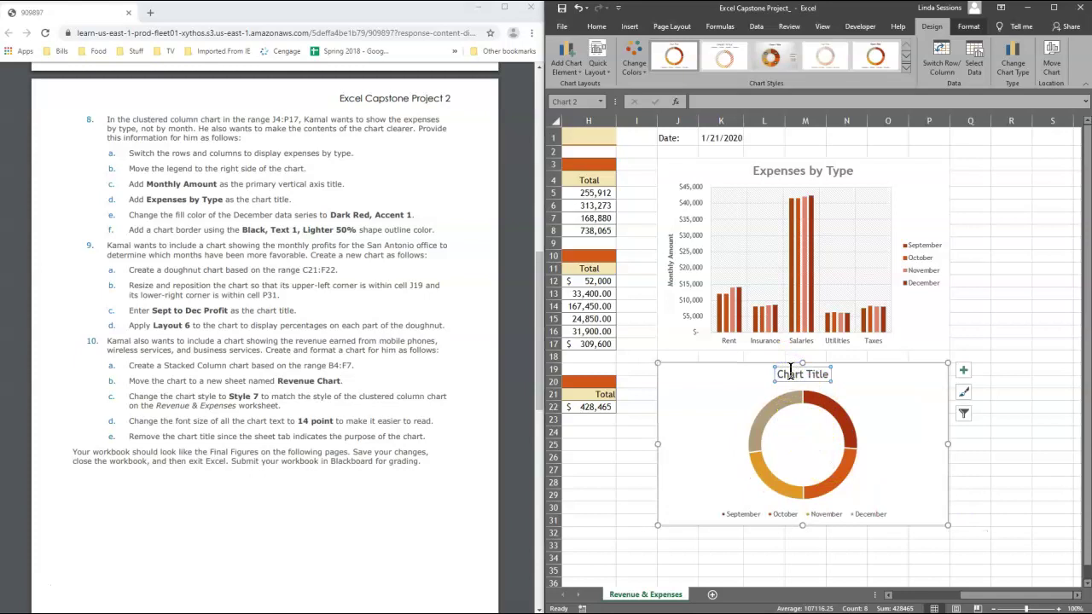
pyautogui.write('Se')
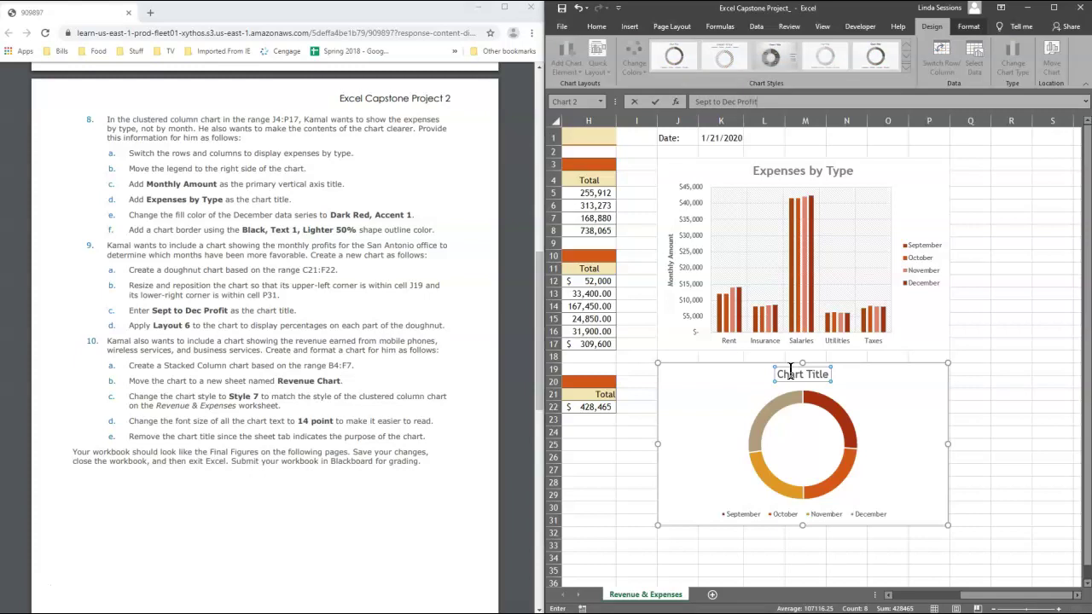
pyautogui.write('pt to Dec Profit')
pyautogui.press('Return')
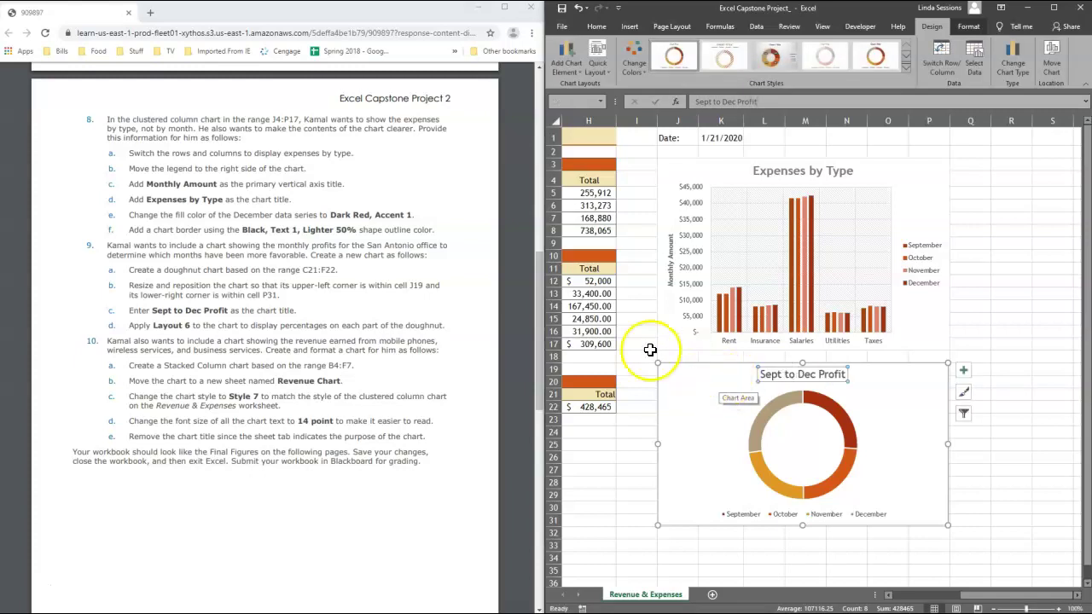
pyautogui.click(601, 66)
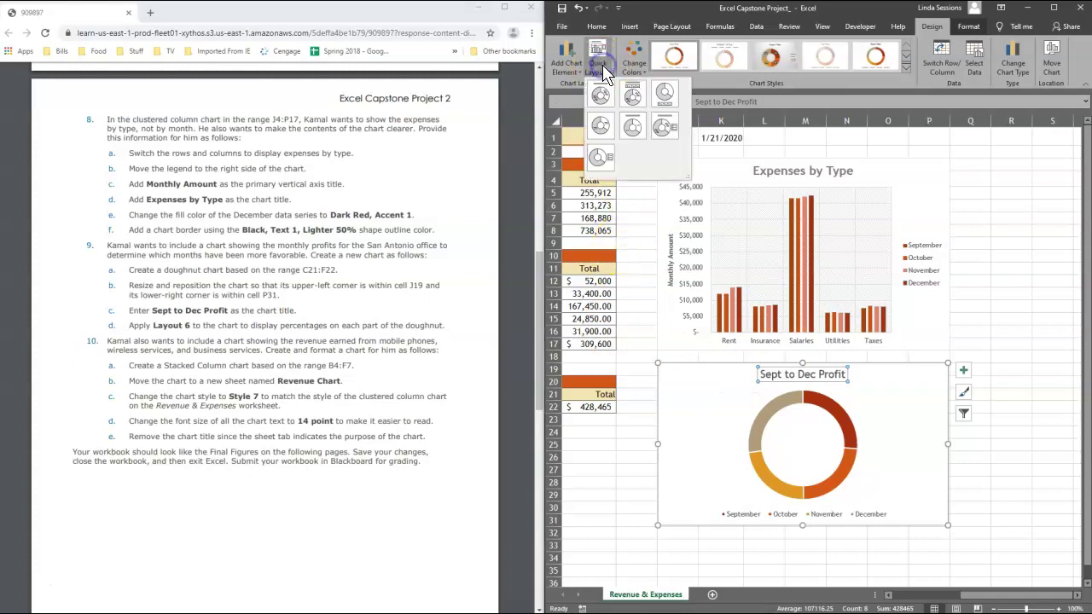
pyautogui.click(666, 128)
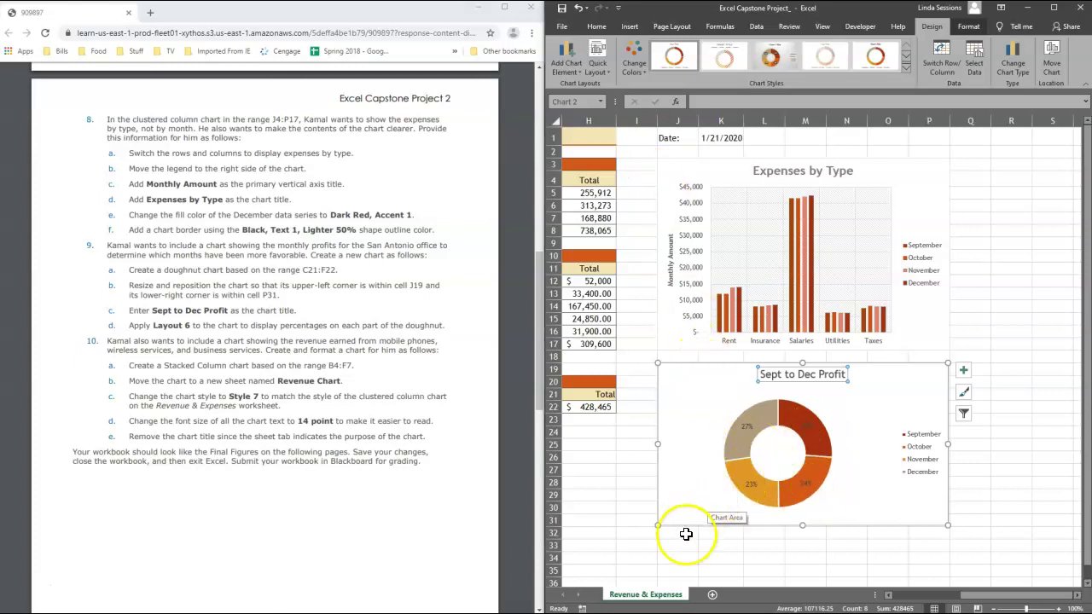
# Create a Stacked Column chart of the revenue by service from the range B4:F7.
pyautogui.moveTo(982, 596); pyautogui.dragTo(897, 595)
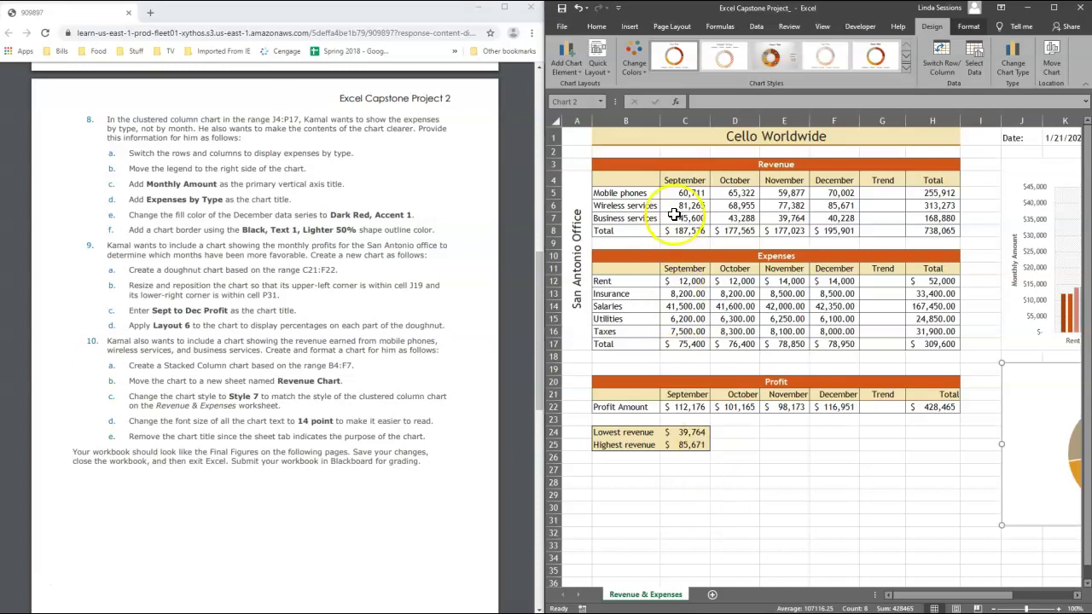
pyautogui.moveTo(615, 183); pyautogui.dragTo(853, 221)
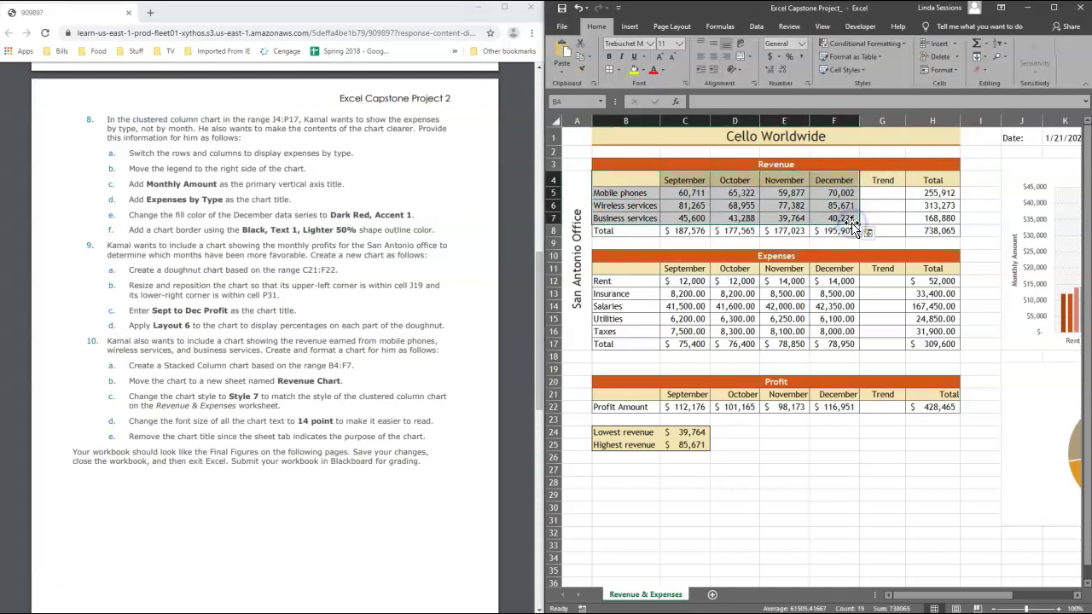
pyautogui.click(629, 26)
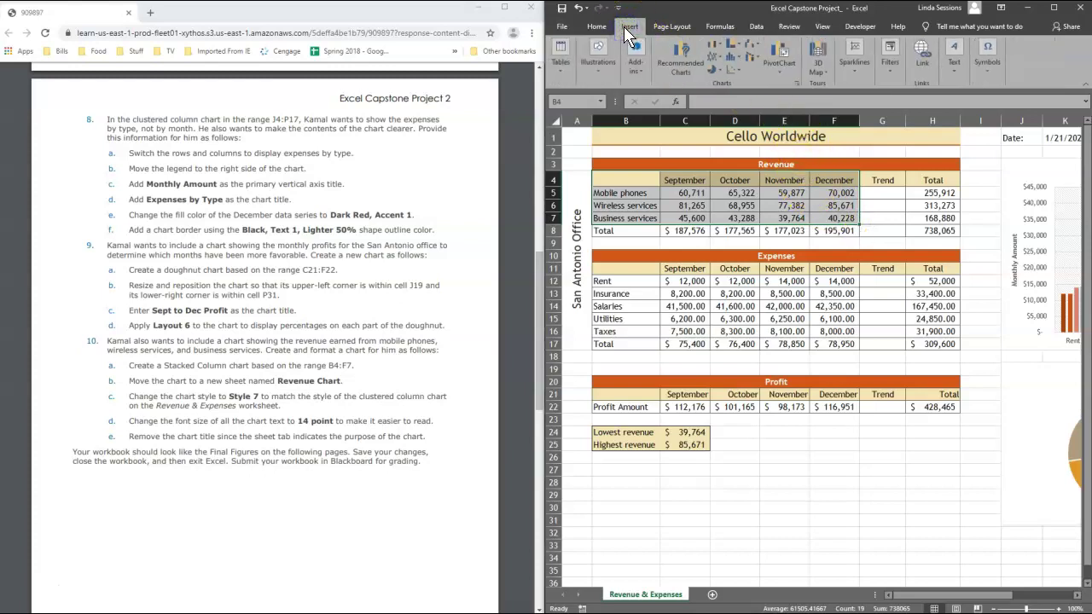
pyautogui.click(722, 42)
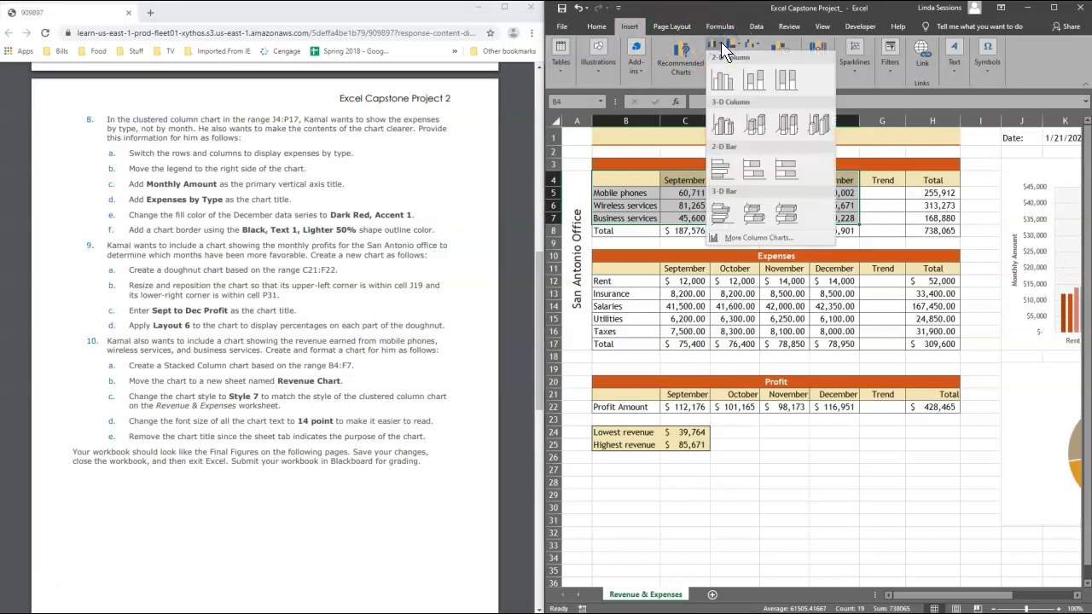
pyautogui.click(714, 238)
pyautogui.moveTo(751, 260)
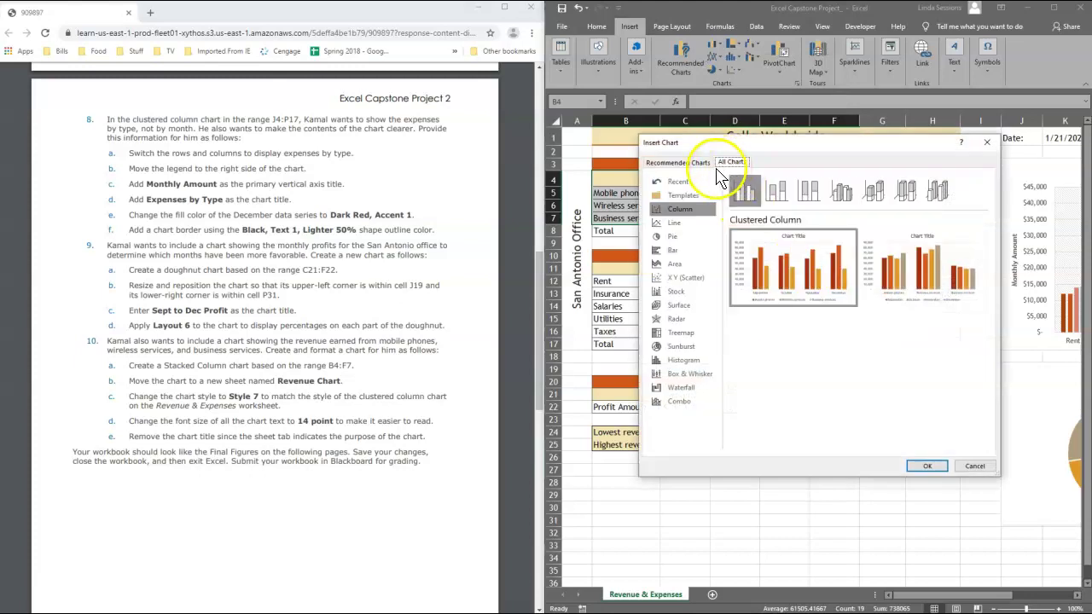
pyautogui.click(775, 193)
pyautogui.click(928, 466)
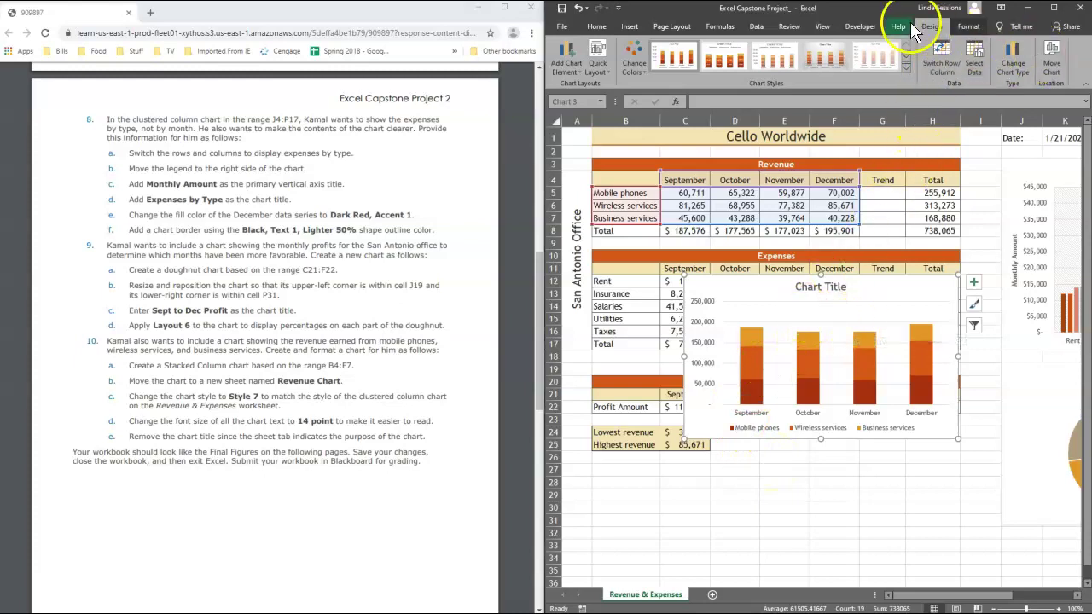
# Move the stacked column chart to a new sheet named Revenue Chart.
pyautogui.click(1052, 61)
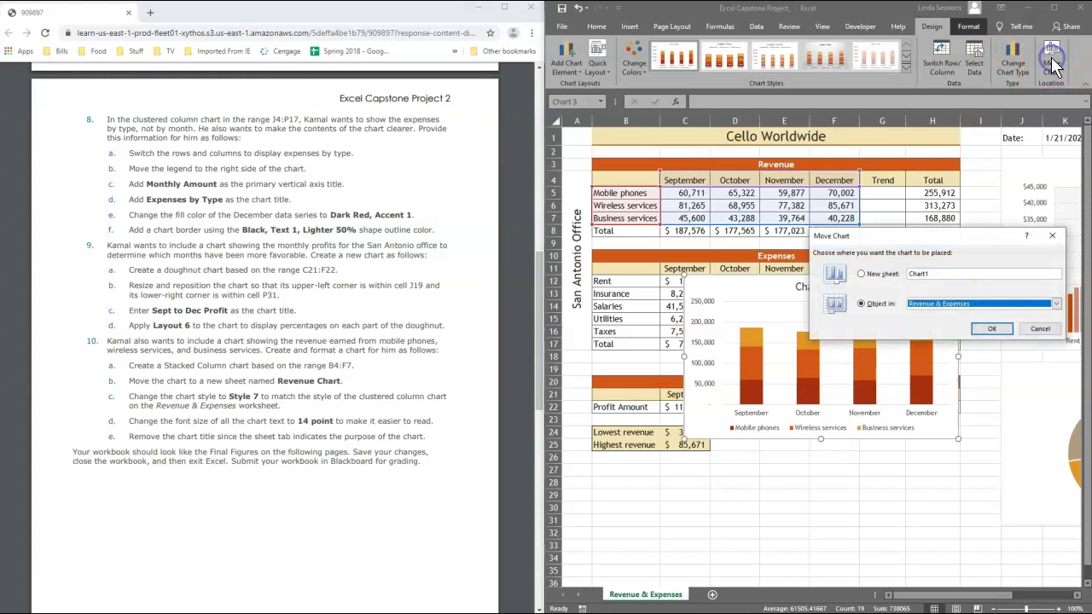
pyautogui.click(861, 273)
pyautogui.click(918, 276)
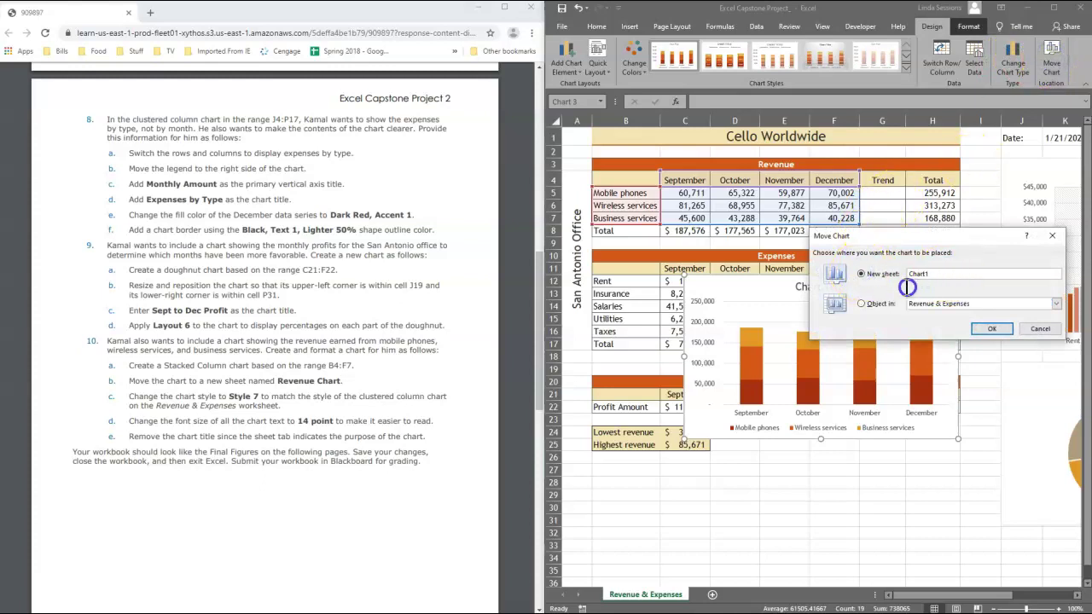
pyautogui.moveTo(936, 275); pyautogui.dragTo(898, 278)
pyautogui.click(990, 330)
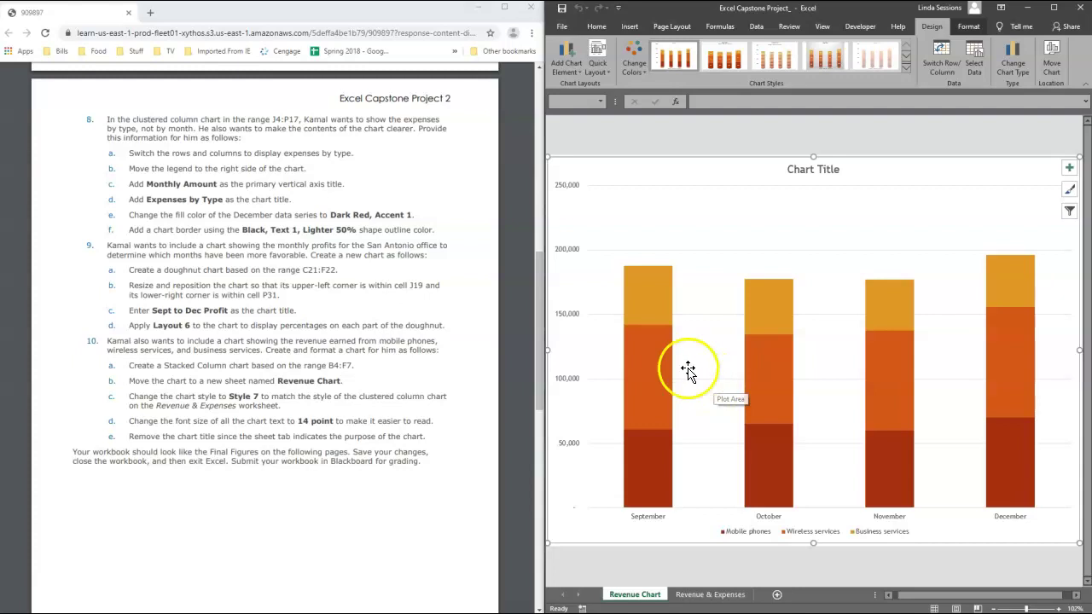
# Apply the Style 7 chart style to the stacked column chart on the Revenue Chart sheet.
pyautogui.click(908, 68)
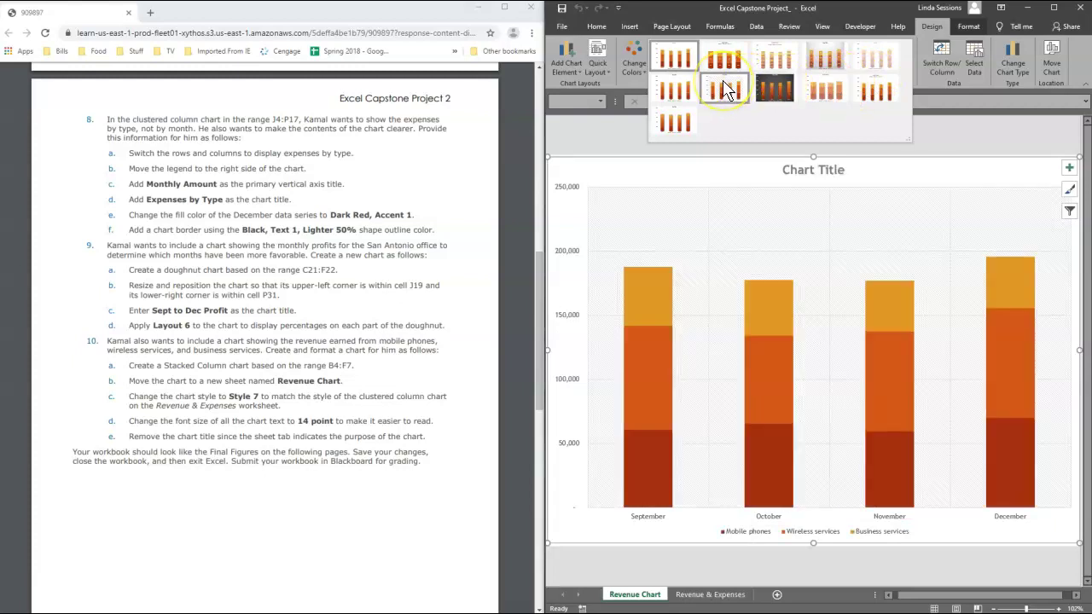
pyautogui.click(722, 83)
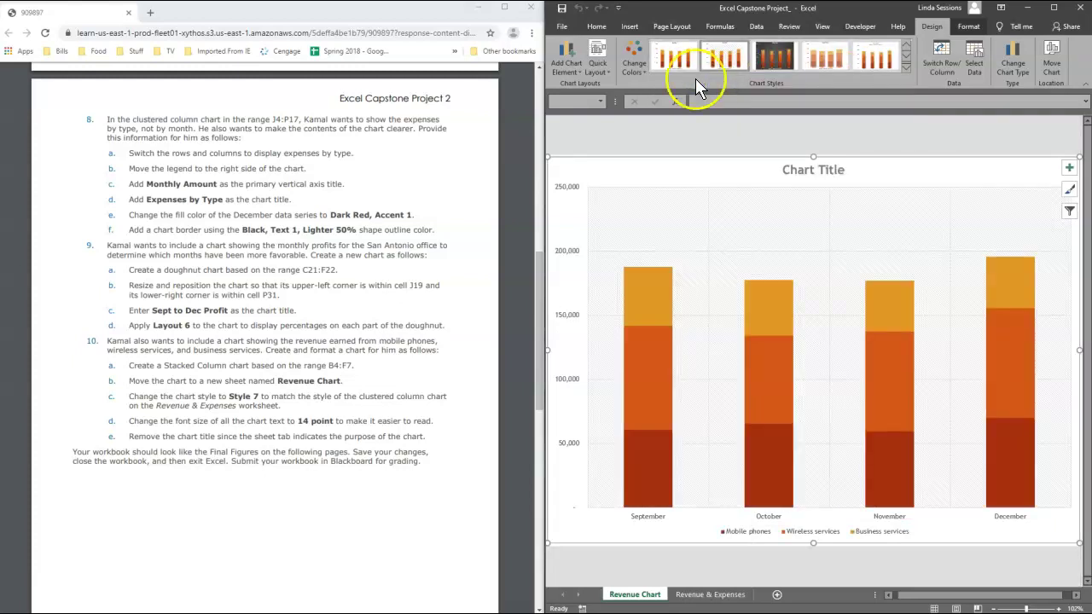
# Set all text in the revenue chart to 14 point and remove the chart title.
pyautogui.click(596, 26)
pyautogui.click(669, 44)
pyautogui.click(681, 42)
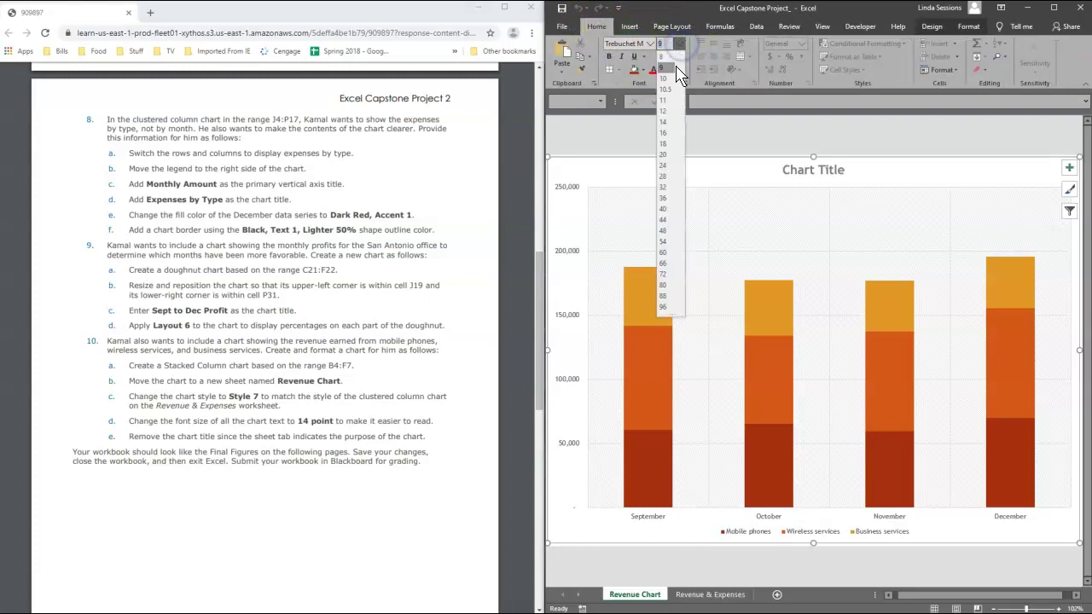
pyautogui.click(666, 128)
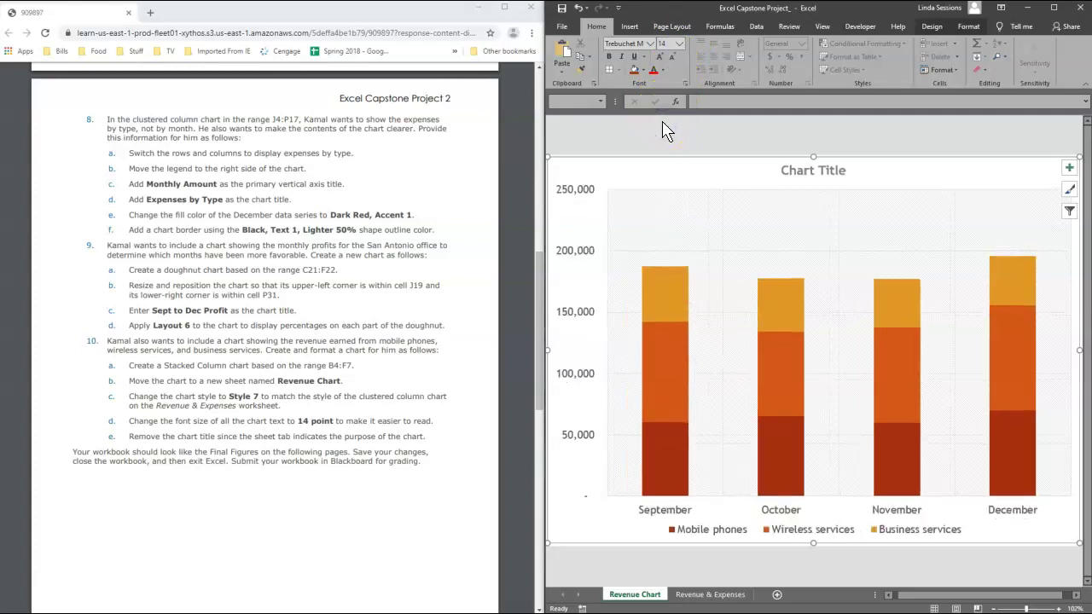
pyautogui.click(825, 170)
pyautogui.press('Delete')
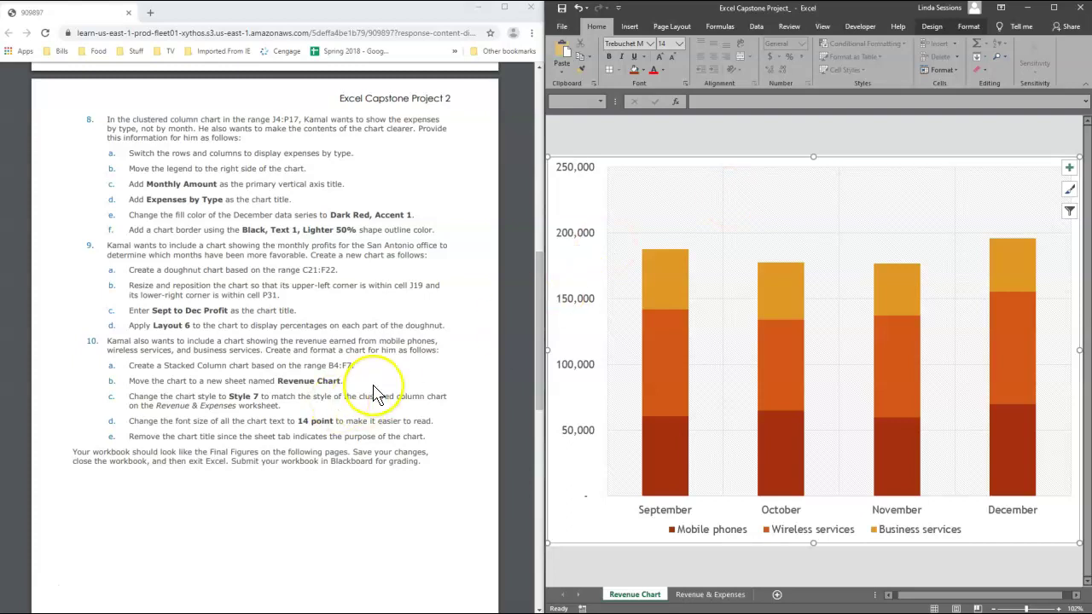
# Compare the finished revenue chart with Final Figure 1 in the project instructions.
pyautogui.scroll(-3, 392, 478)
pyautogui.scroll(-13, 390, 478)
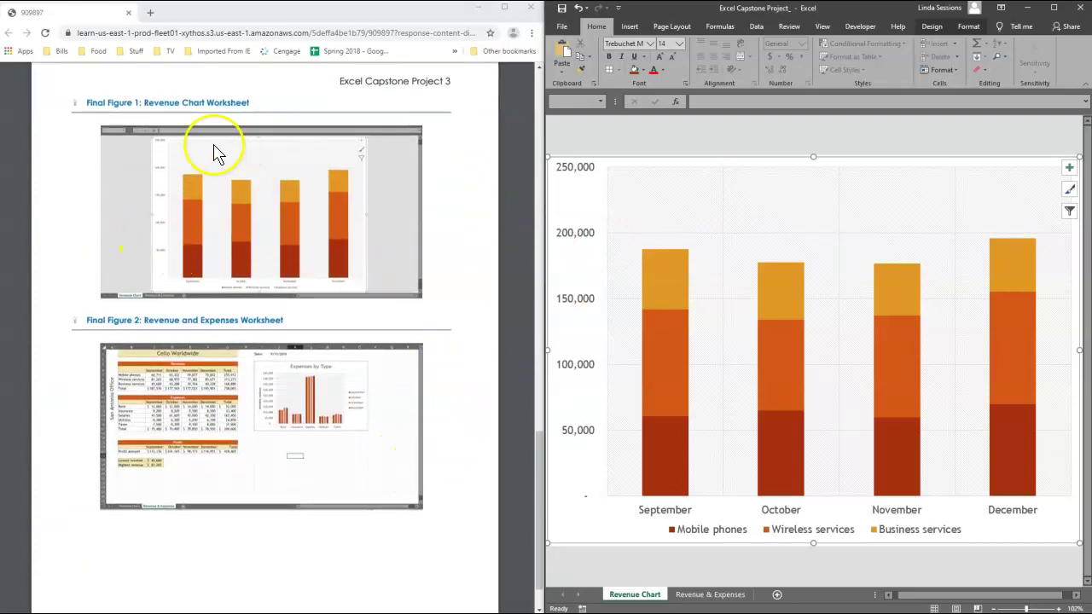
pyautogui.scroll(-2, 280, 539)
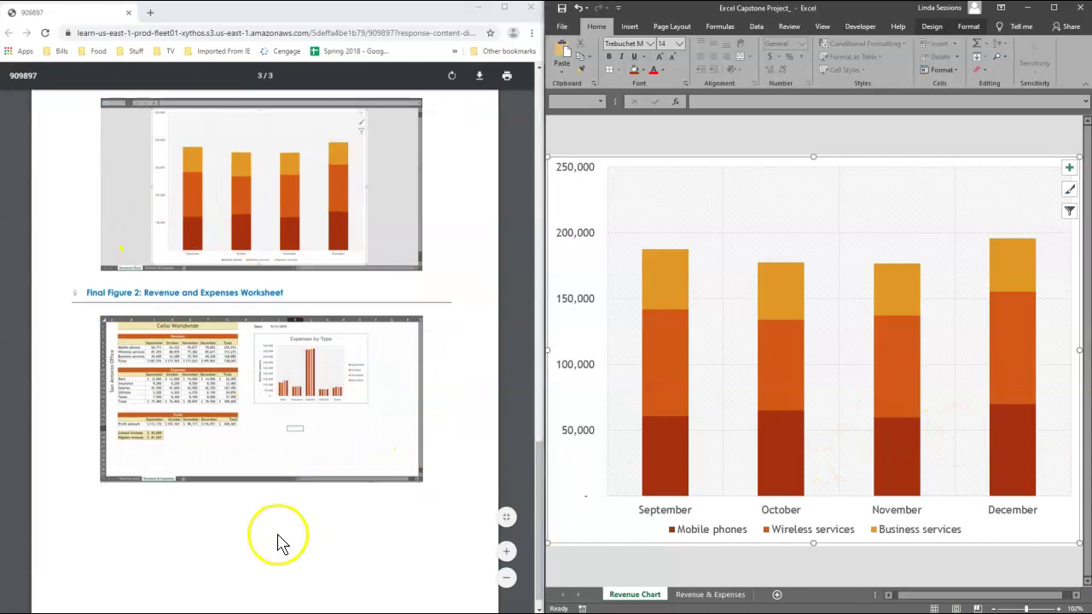
pyautogui.scroll(2, 282, 538)
pyautogui.scroll(1, 281, 539)
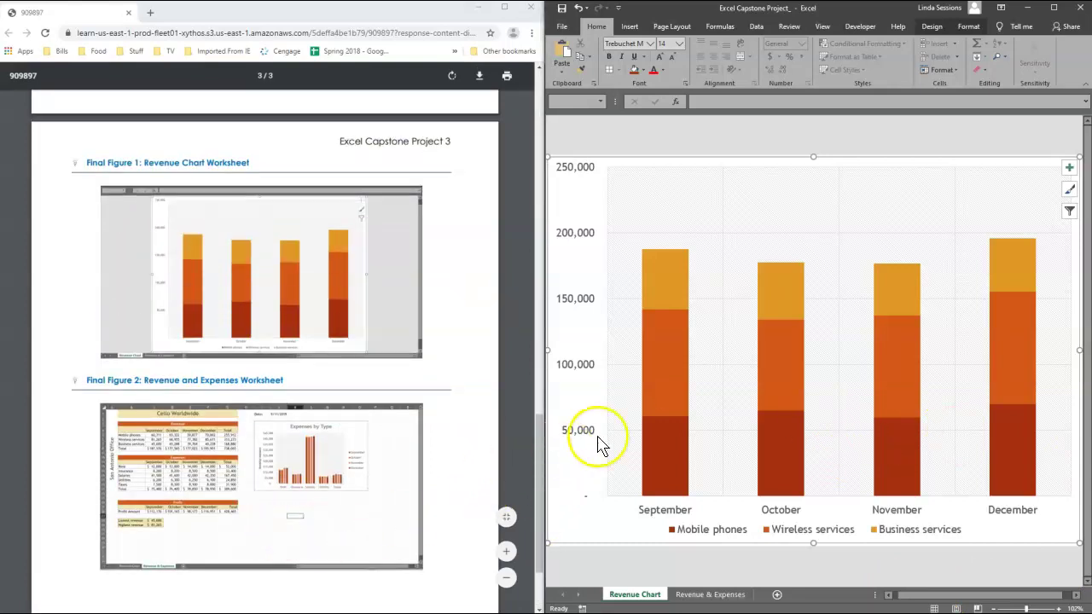
# Compare the Revenue & Expenses worksheet and its charts with Final Figure 2 and review the instructions for the last project items.
pyautogui.click(710, 595)
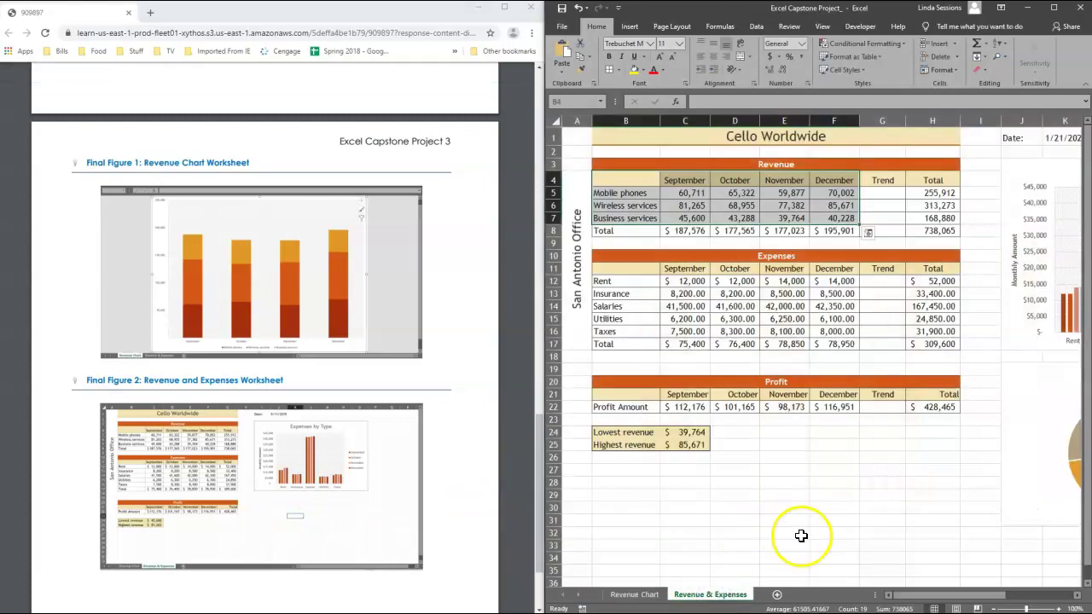
pyautogui.click(1012, 608)
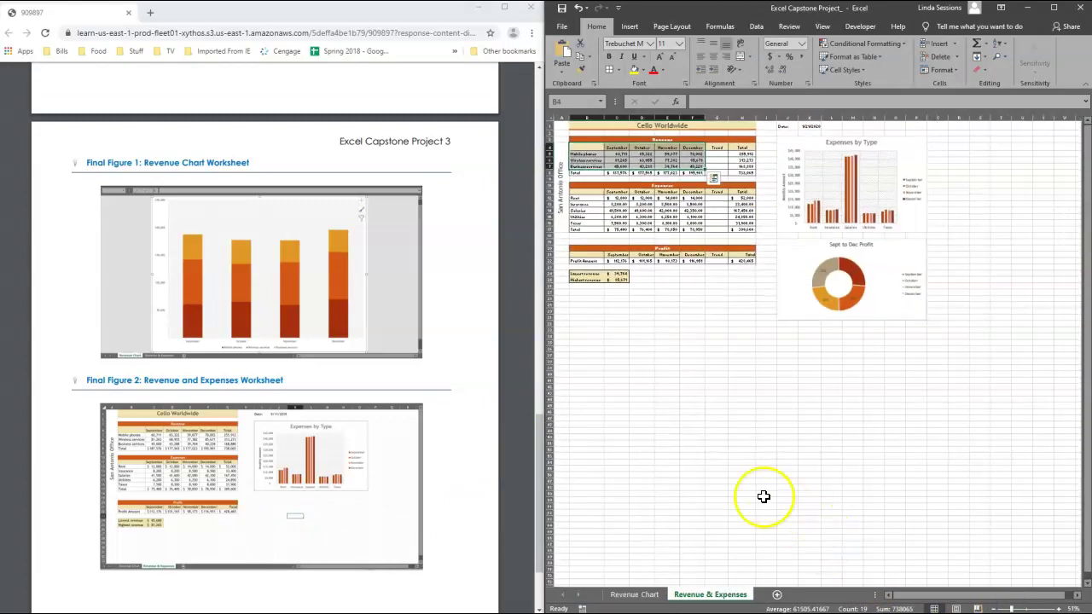
pyautogui.click(1041, 609)
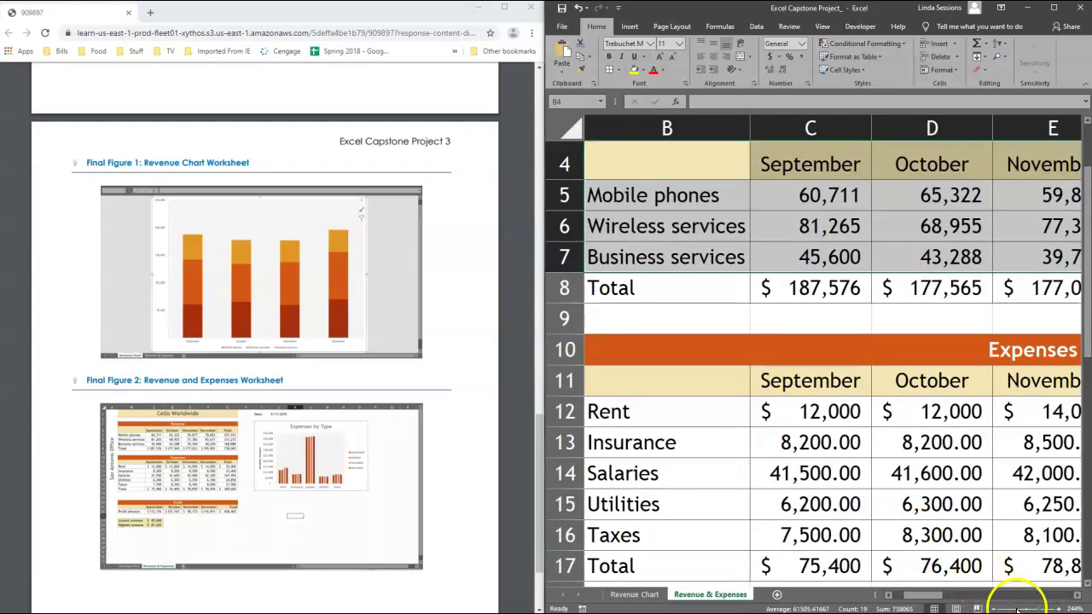
pyautogui.click(1021, 607)
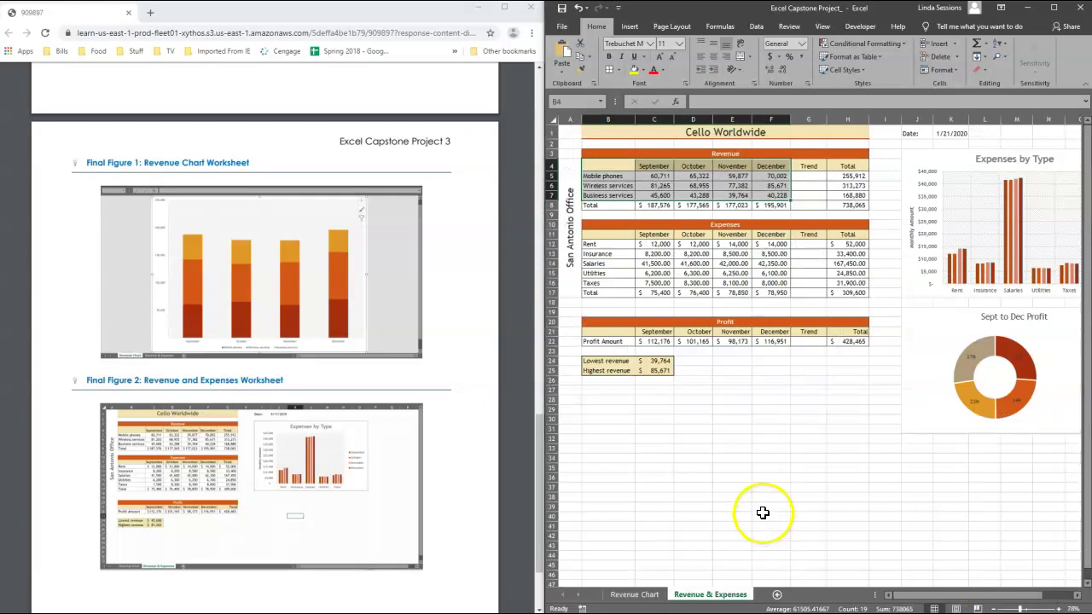
pyautogui.click(486, 495)
pyautogui.scroll(-2, 482, 484)
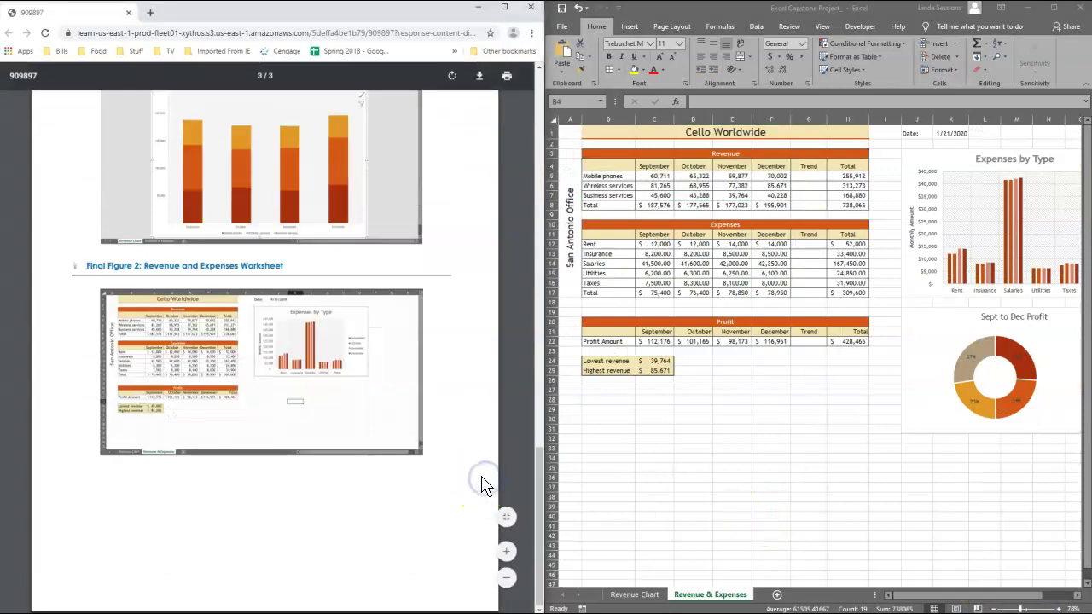
pyautogui.scroll(15, 482, 486)
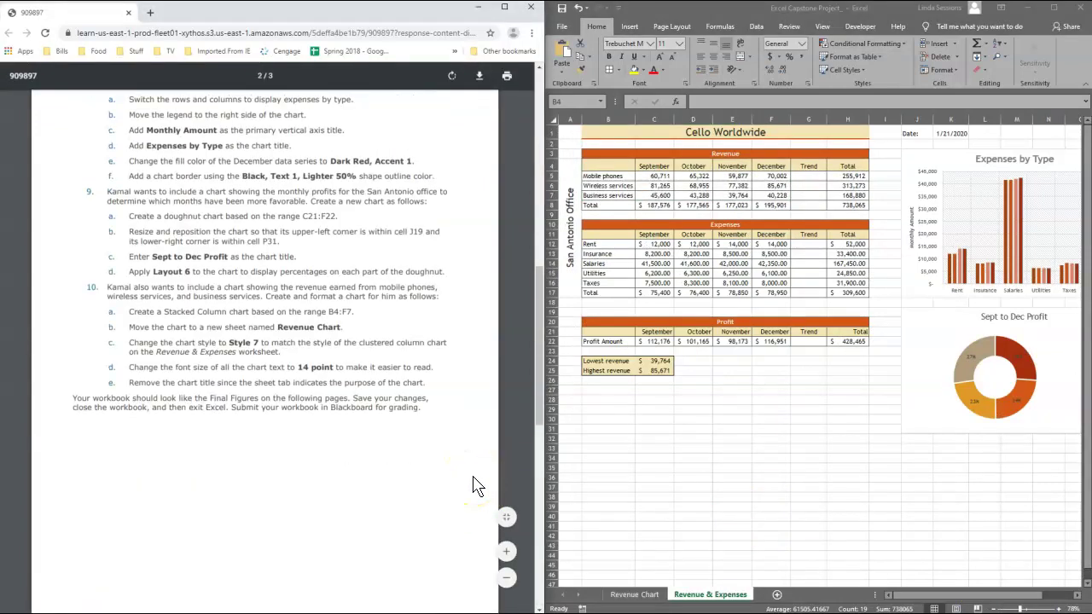